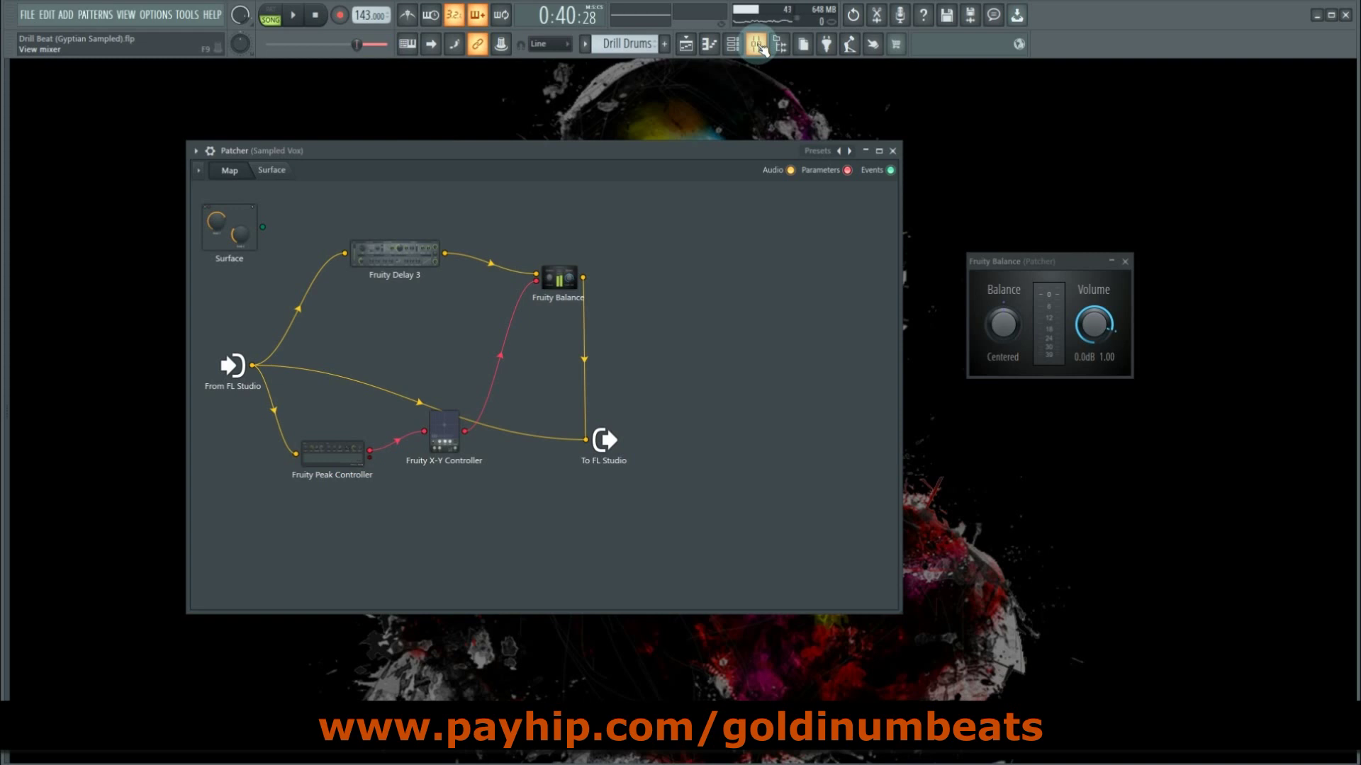
- Check the vocal's mixer insert, then play the song to hear the finished duck delay
click(762, 48)
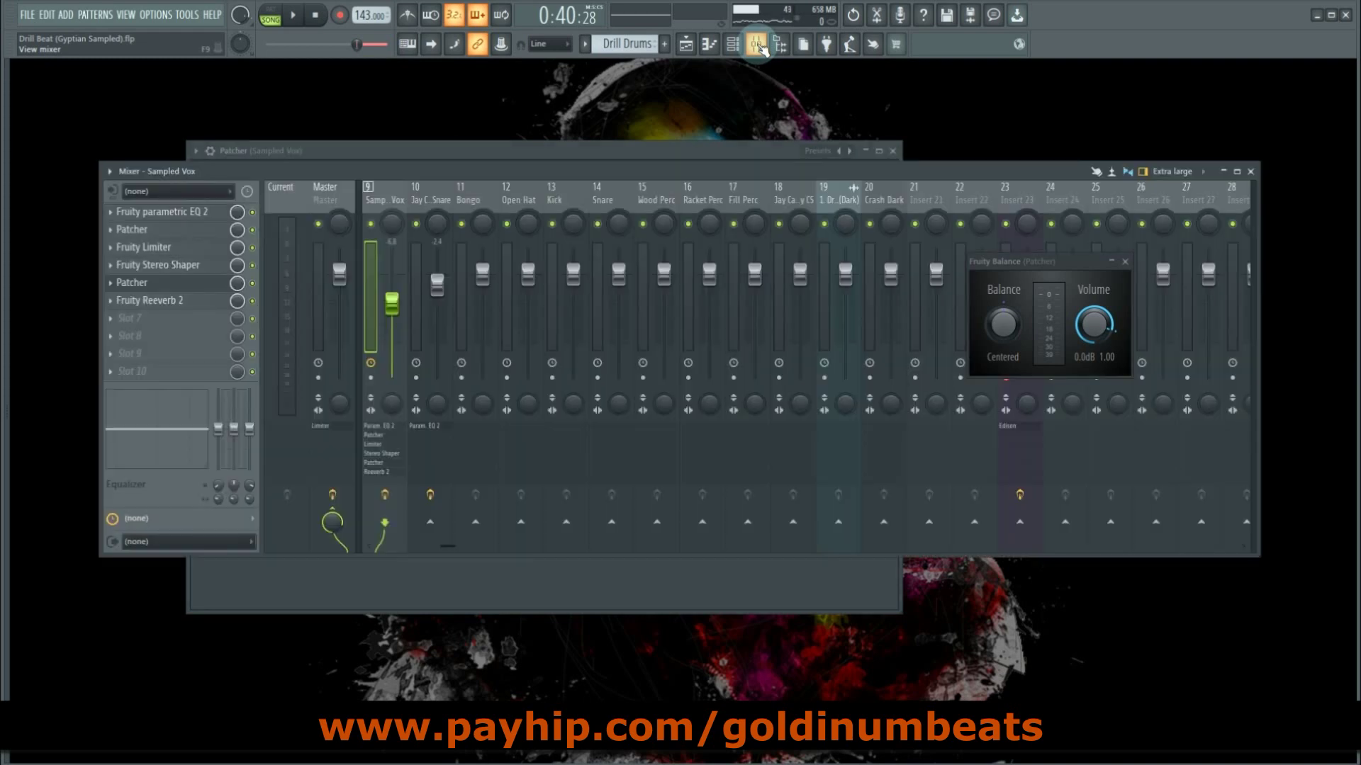
click(757, 44)
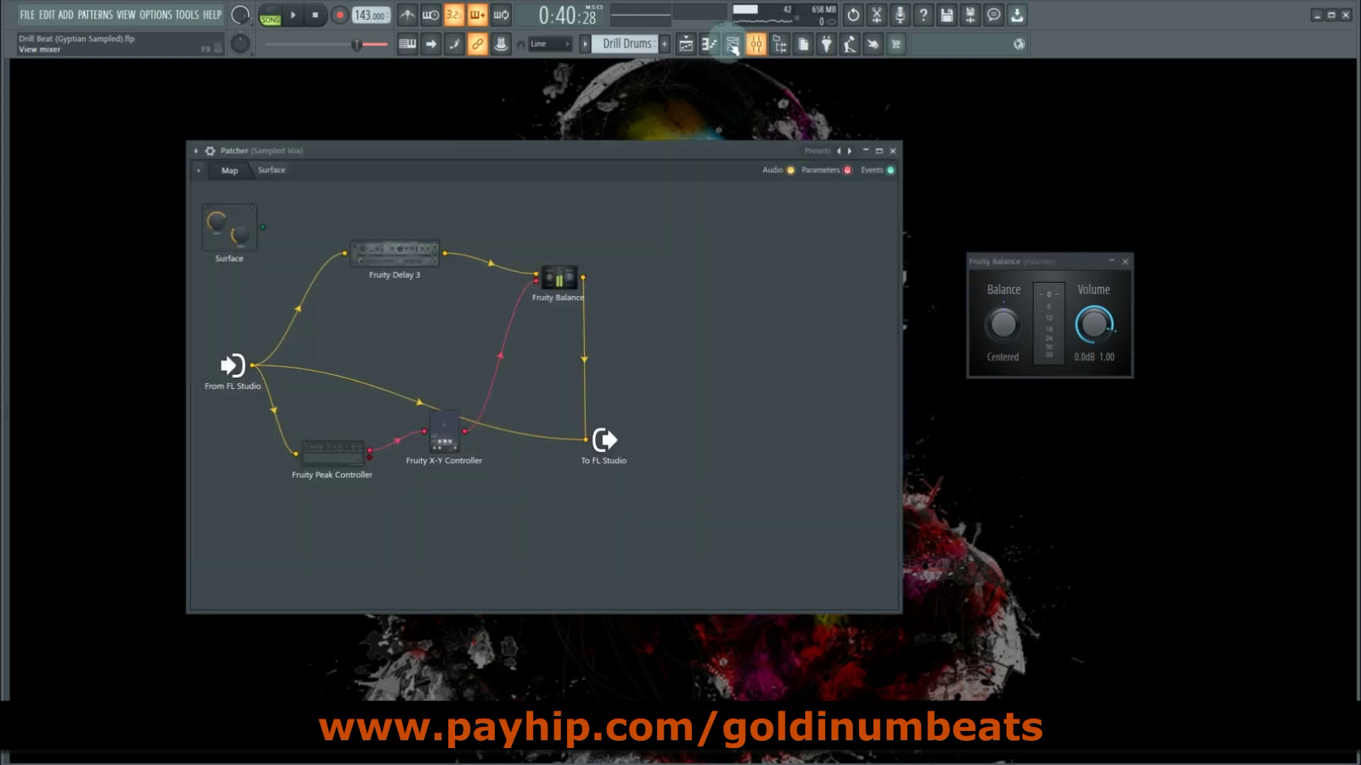
click(686, 44)
key(space)
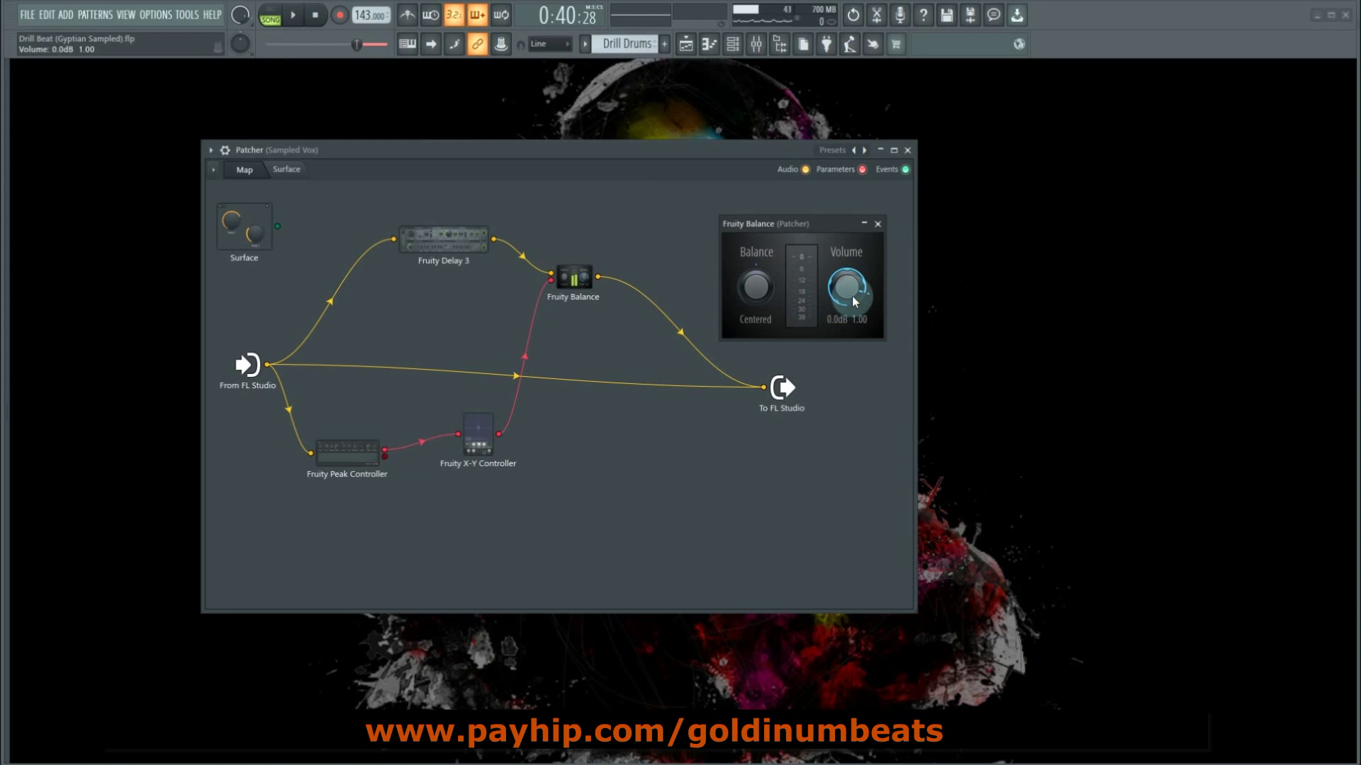
drag(774, 227, 771, 230)
- Play the song briefly to hear the ducking, then stop playback
key(space)
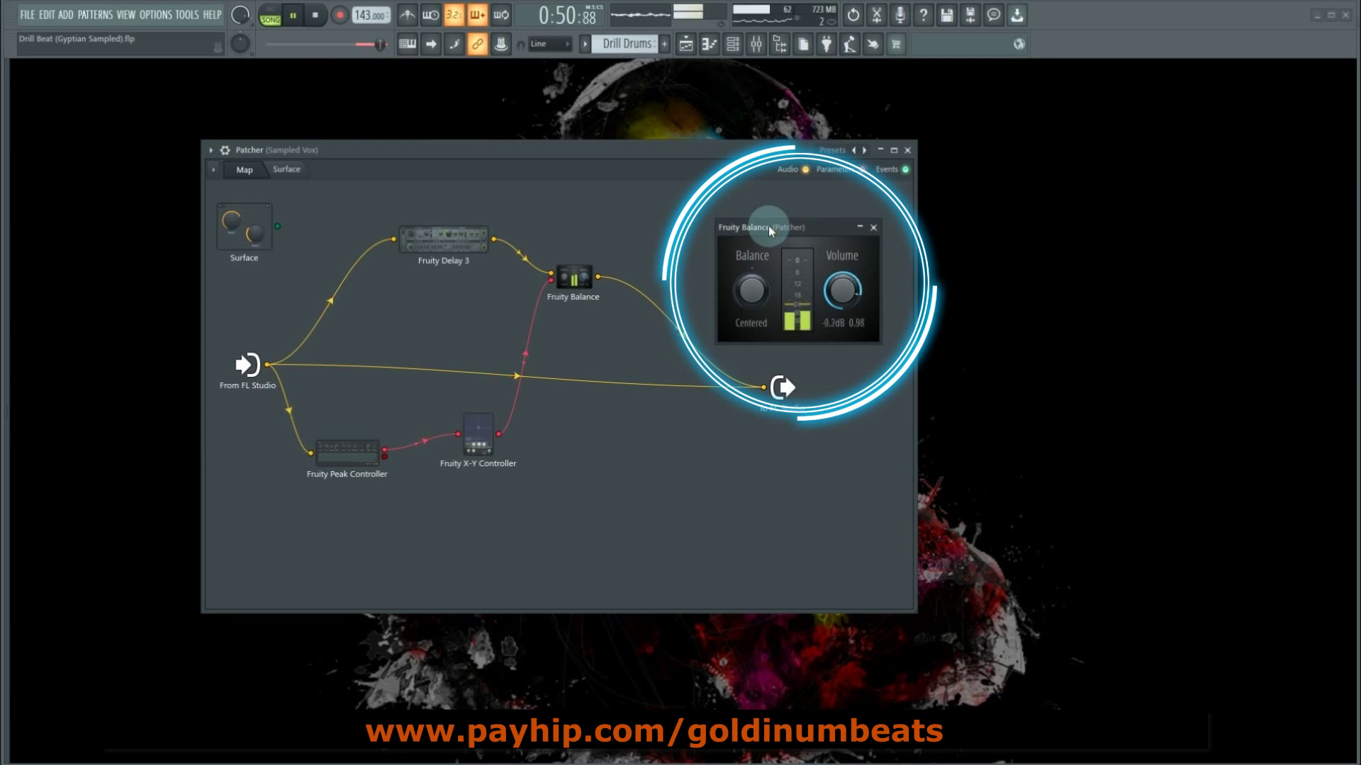
key(space)
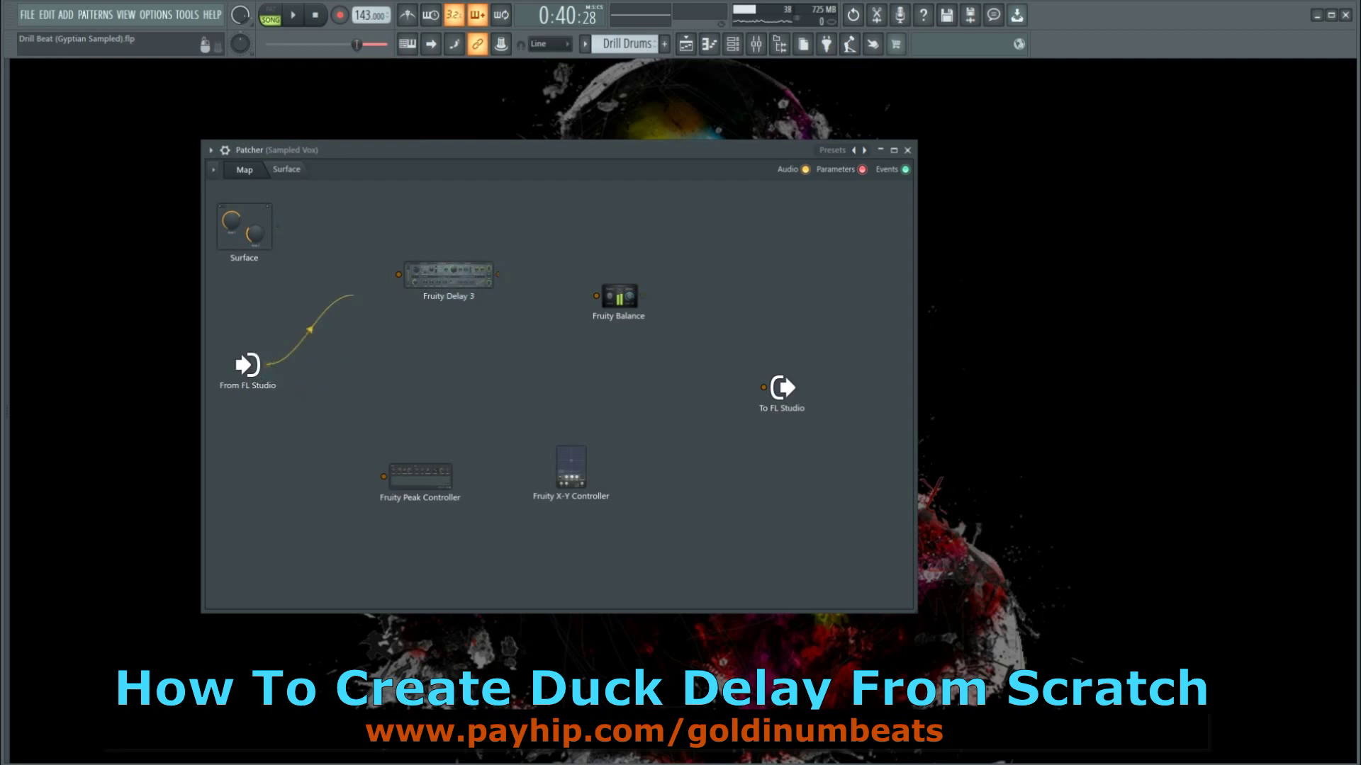
- Wire input through Fruity Delay 3 and Fruity Balance to output, plus a dry input-to-output path
drag(355, 295, 398, 274)
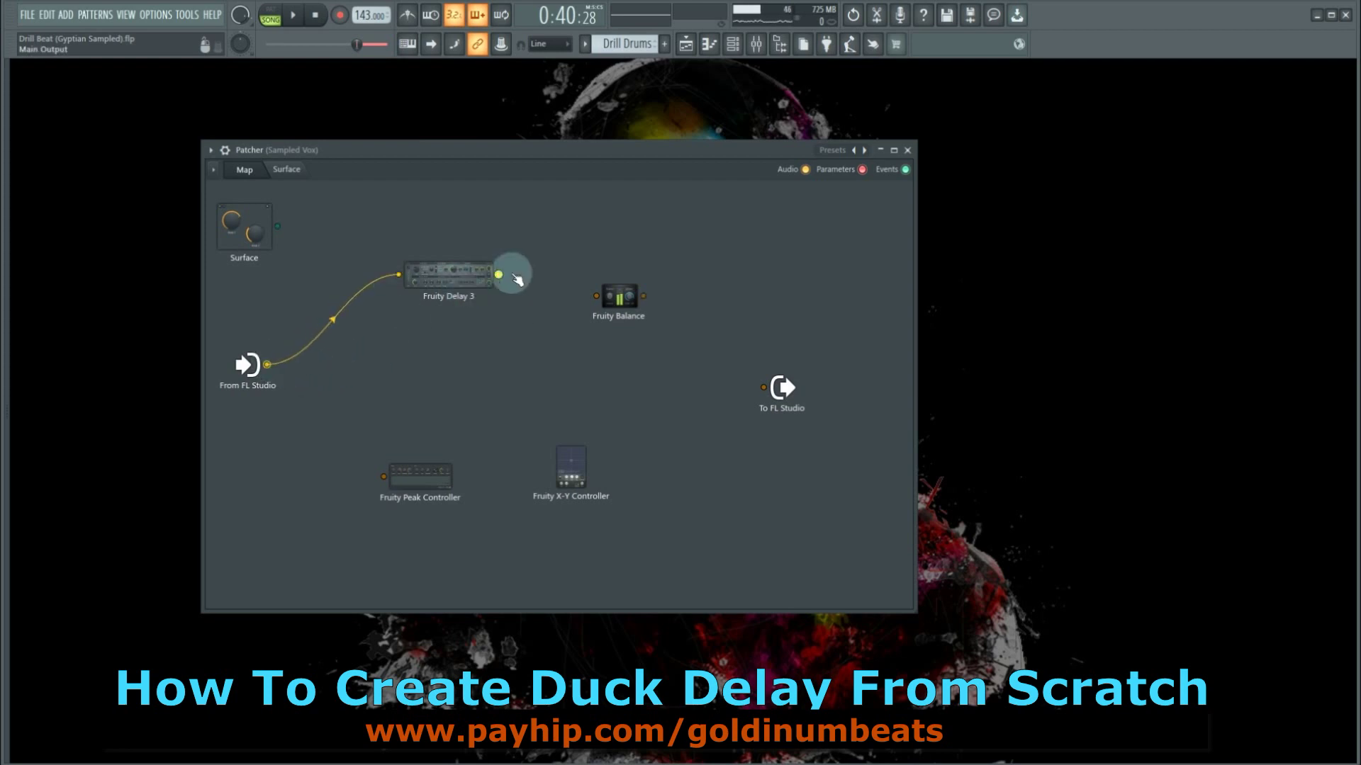
drag(516, 277, 764, 388)
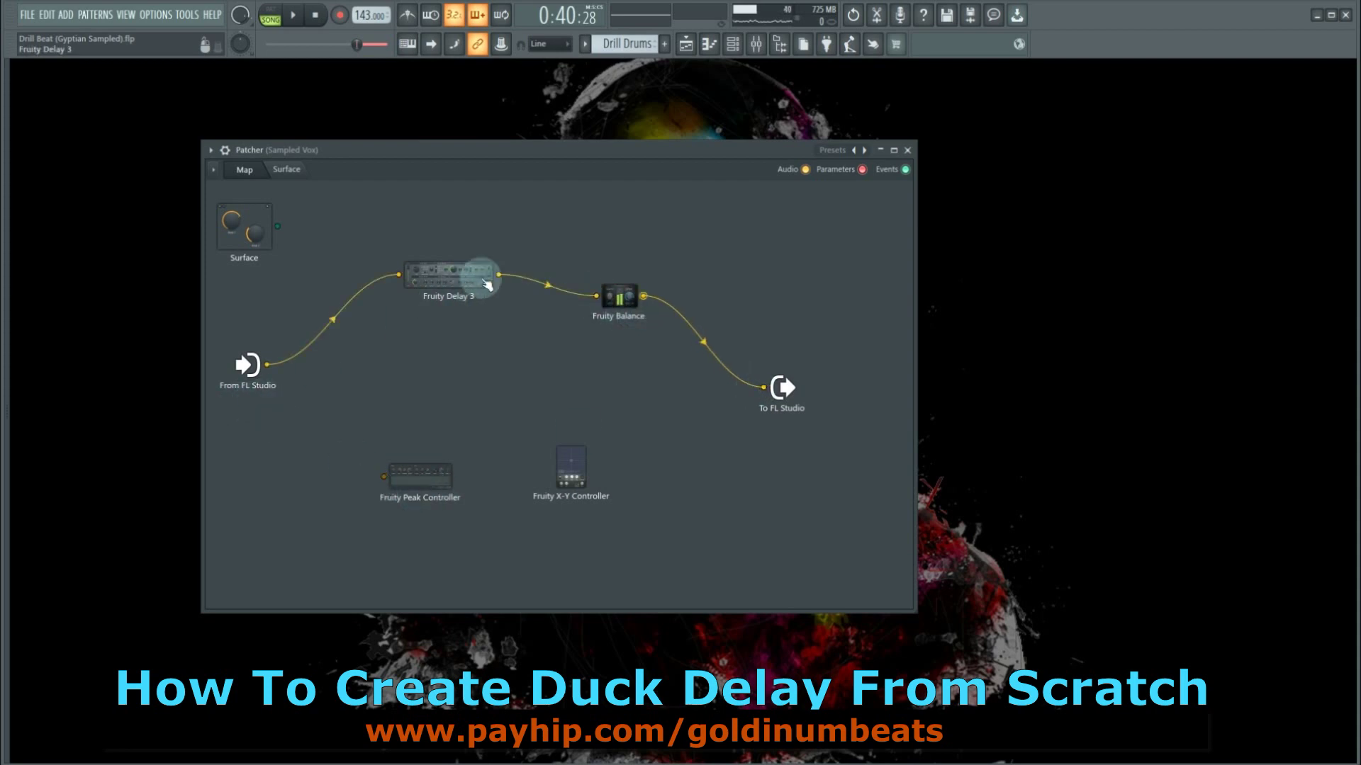
drag(275, 370, 764, 388)
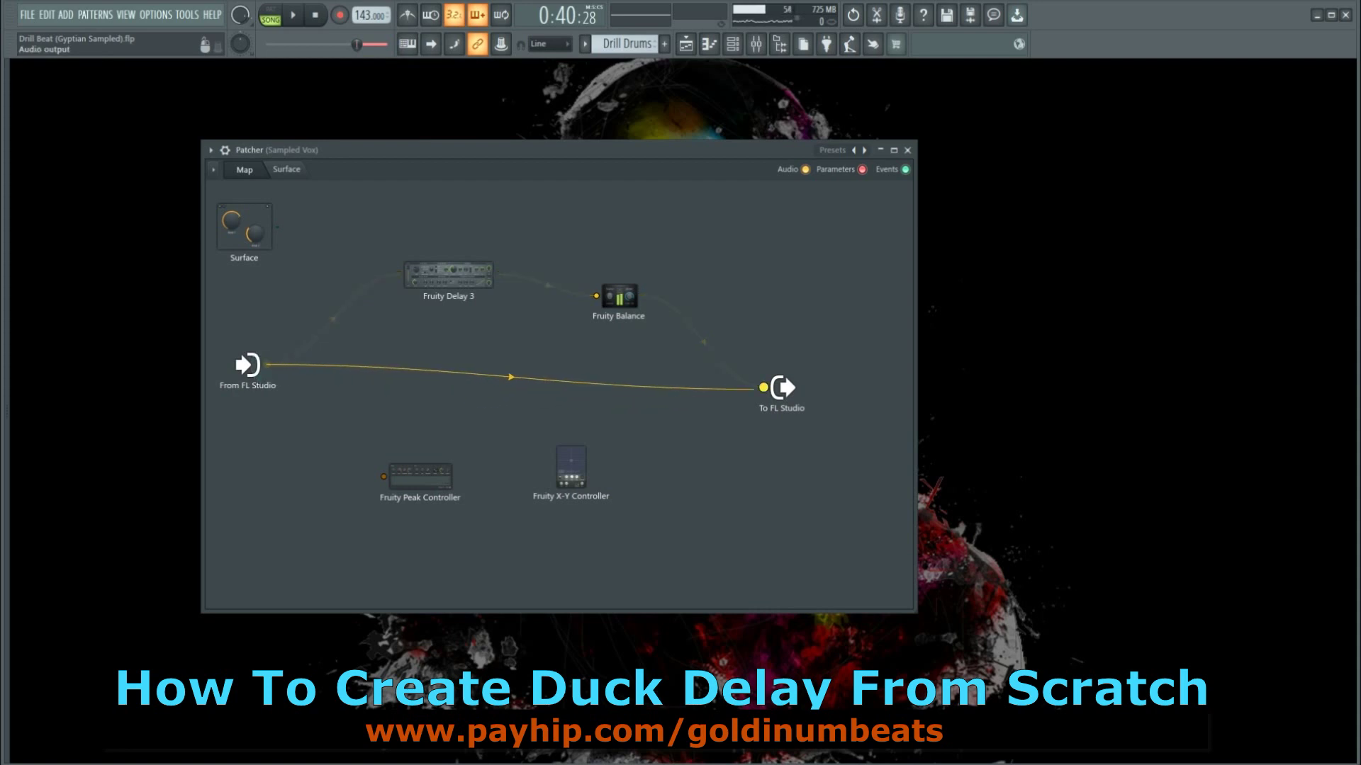
- Open Fruity Delay 3's settings panel, reposition it over the map, and close it
double_click(446, 280)
drag(740, 379, 706, 205)
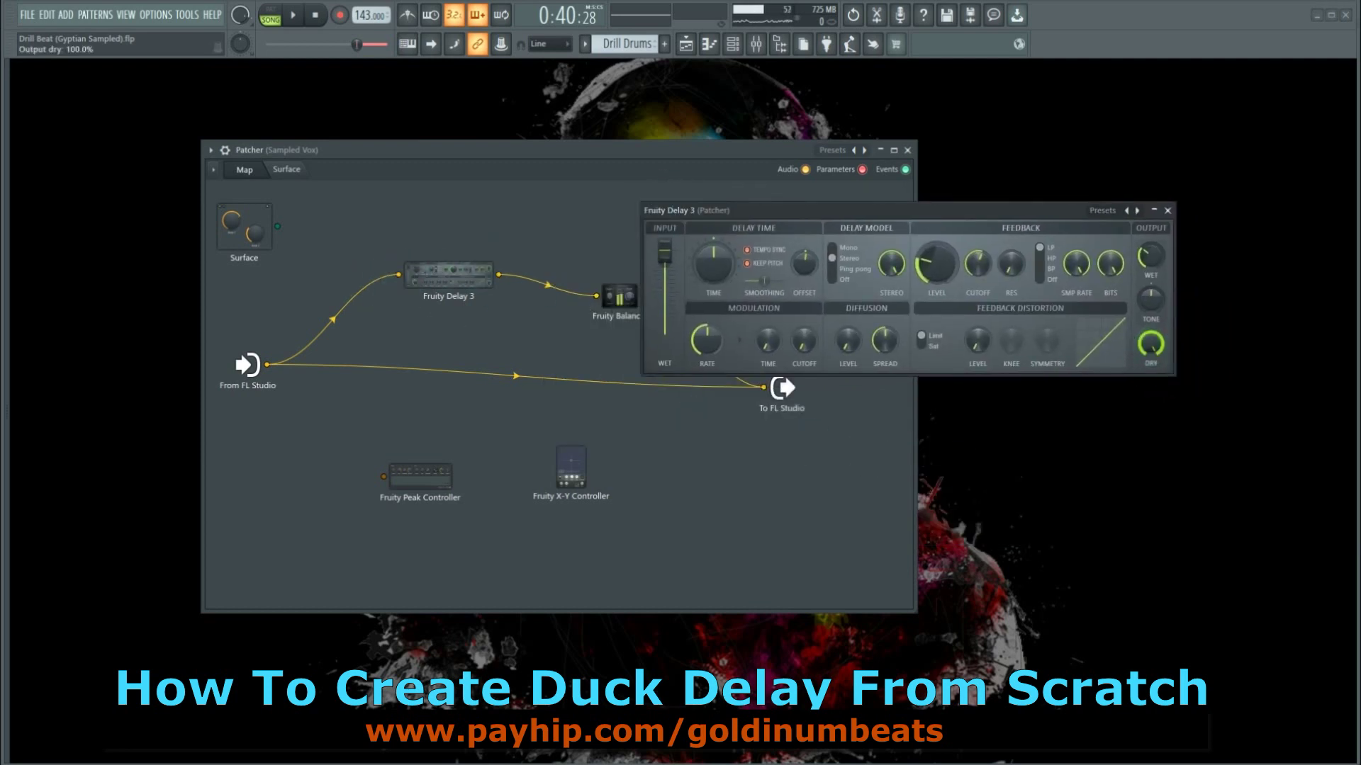
drag(732, 327, 550, 538)
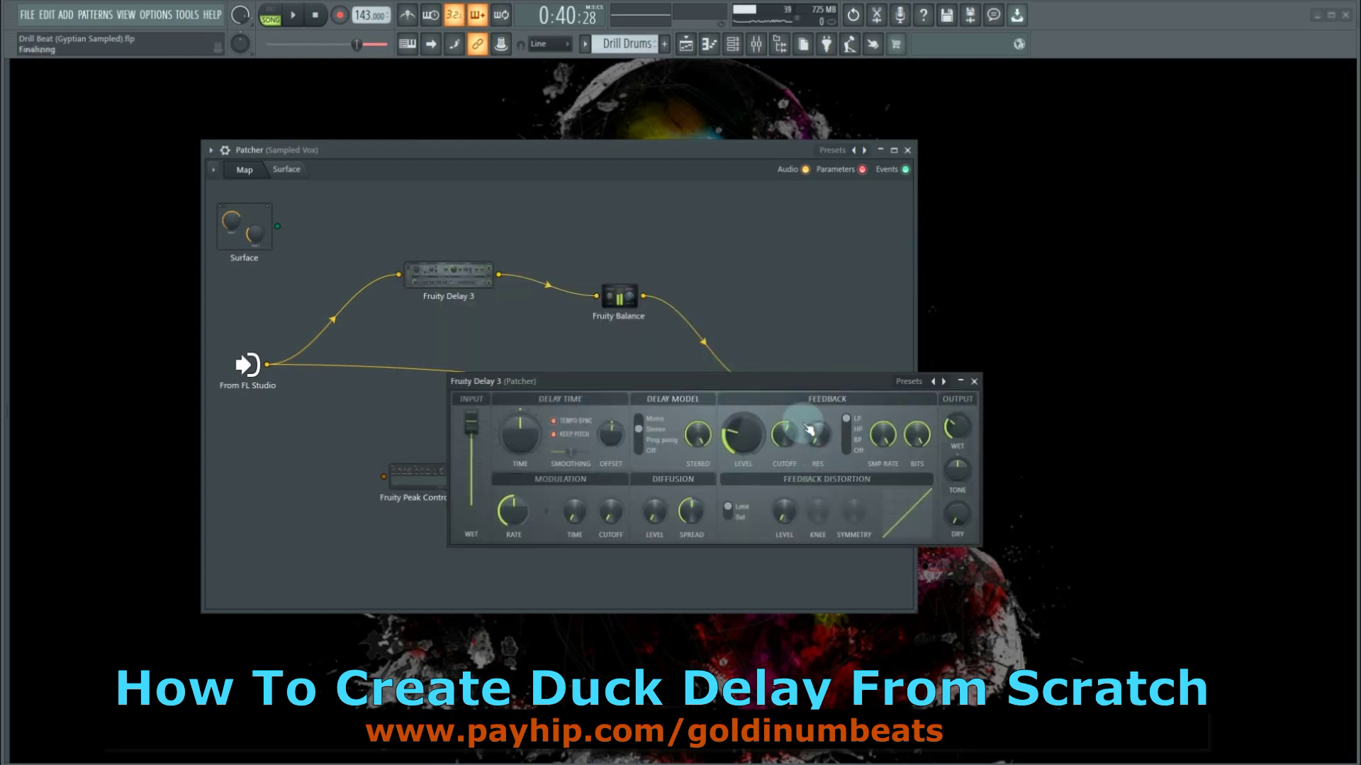
click(974, 382)
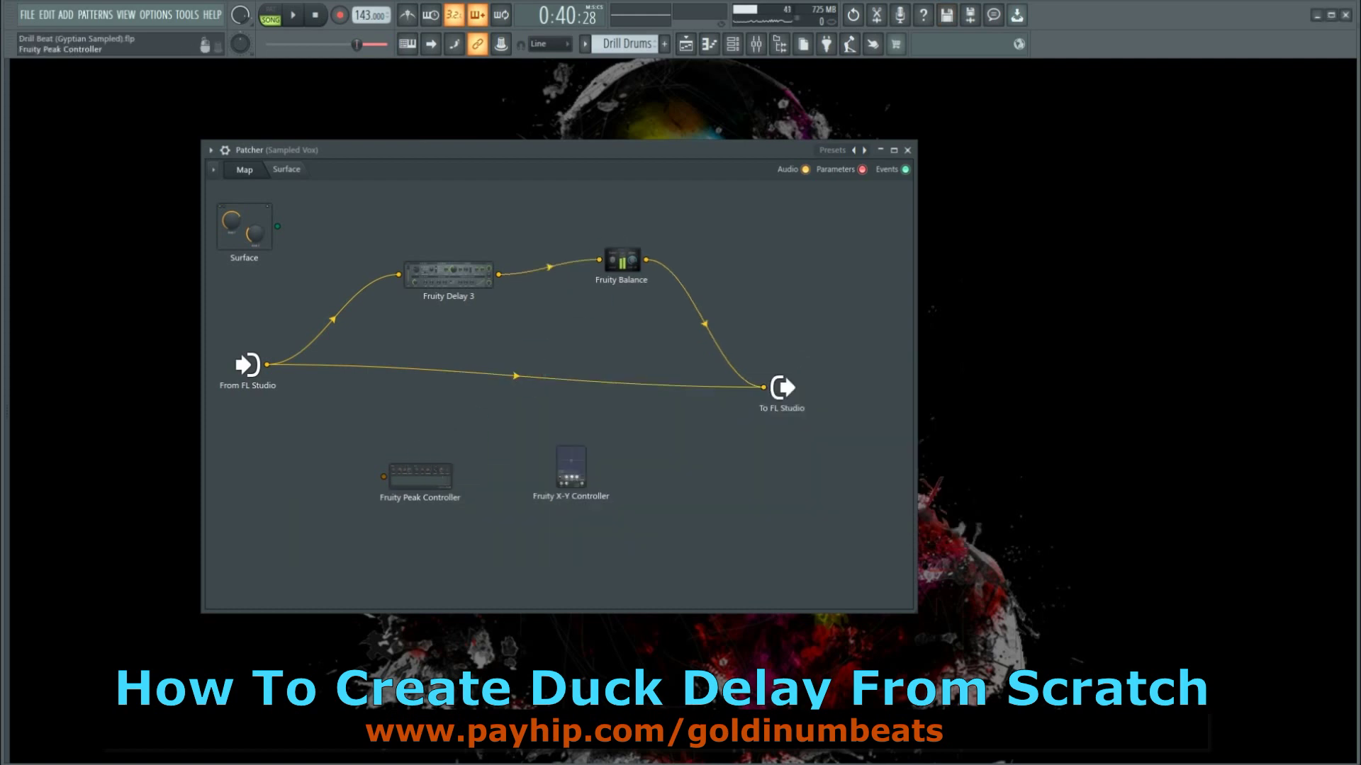
click(345, 428)
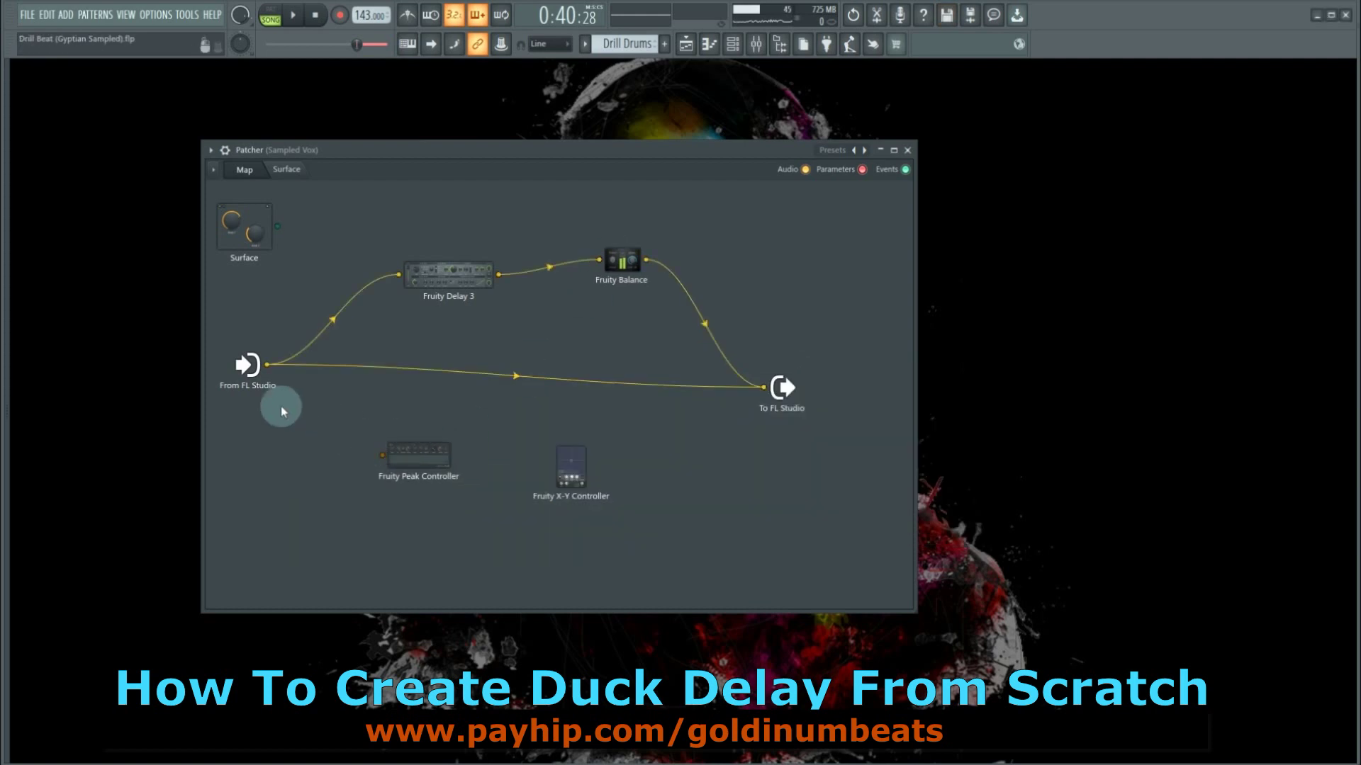
- Connect the input to Fruity Peak Controller and enable its Peak controller output
click(263, 366)
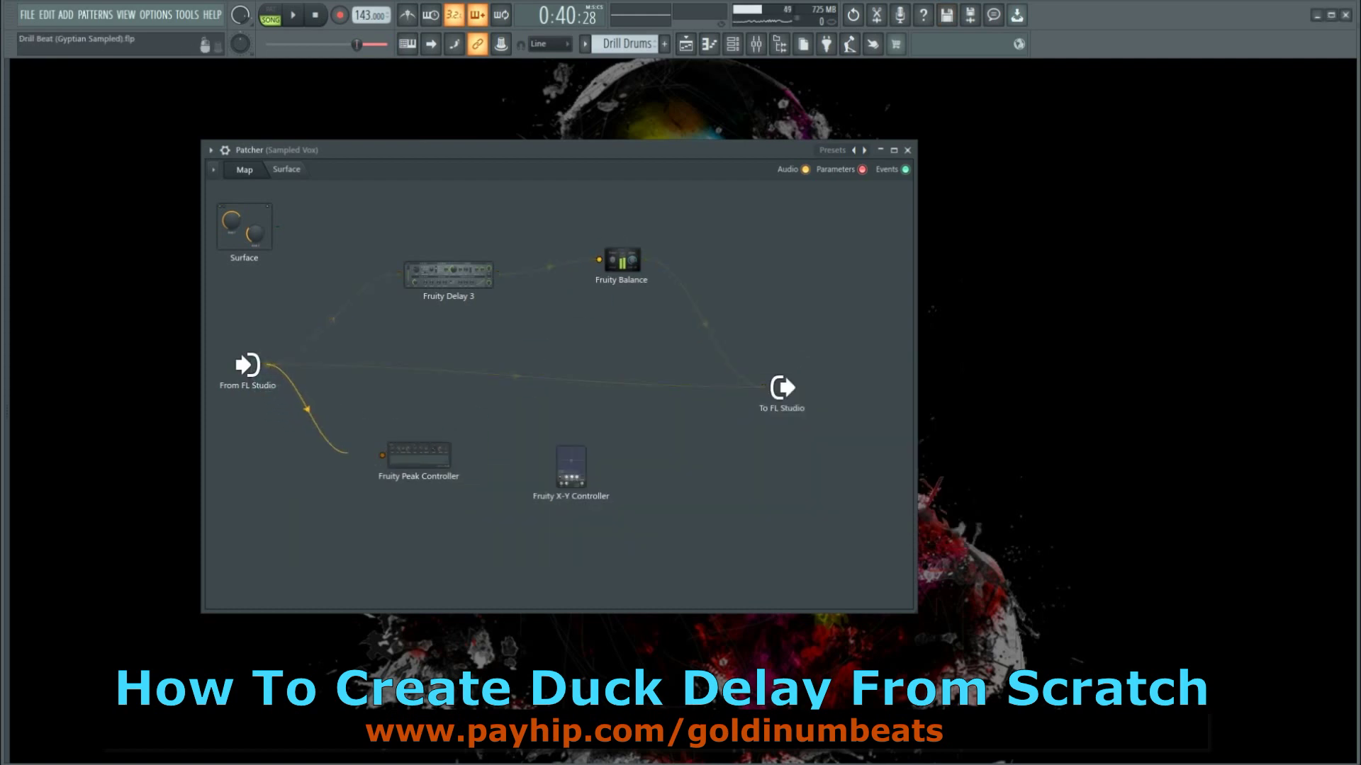
drag(347, 452, 417, 493)
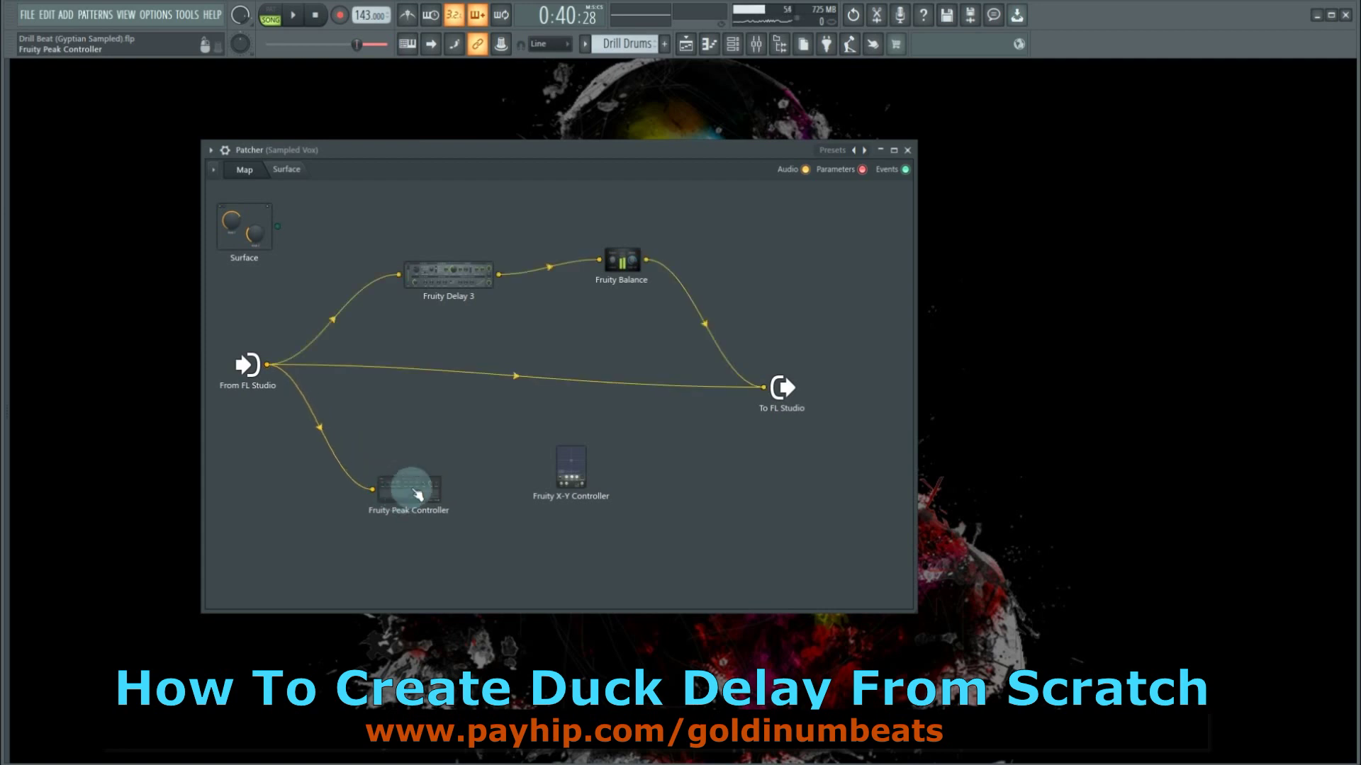
right_click(415, 498)
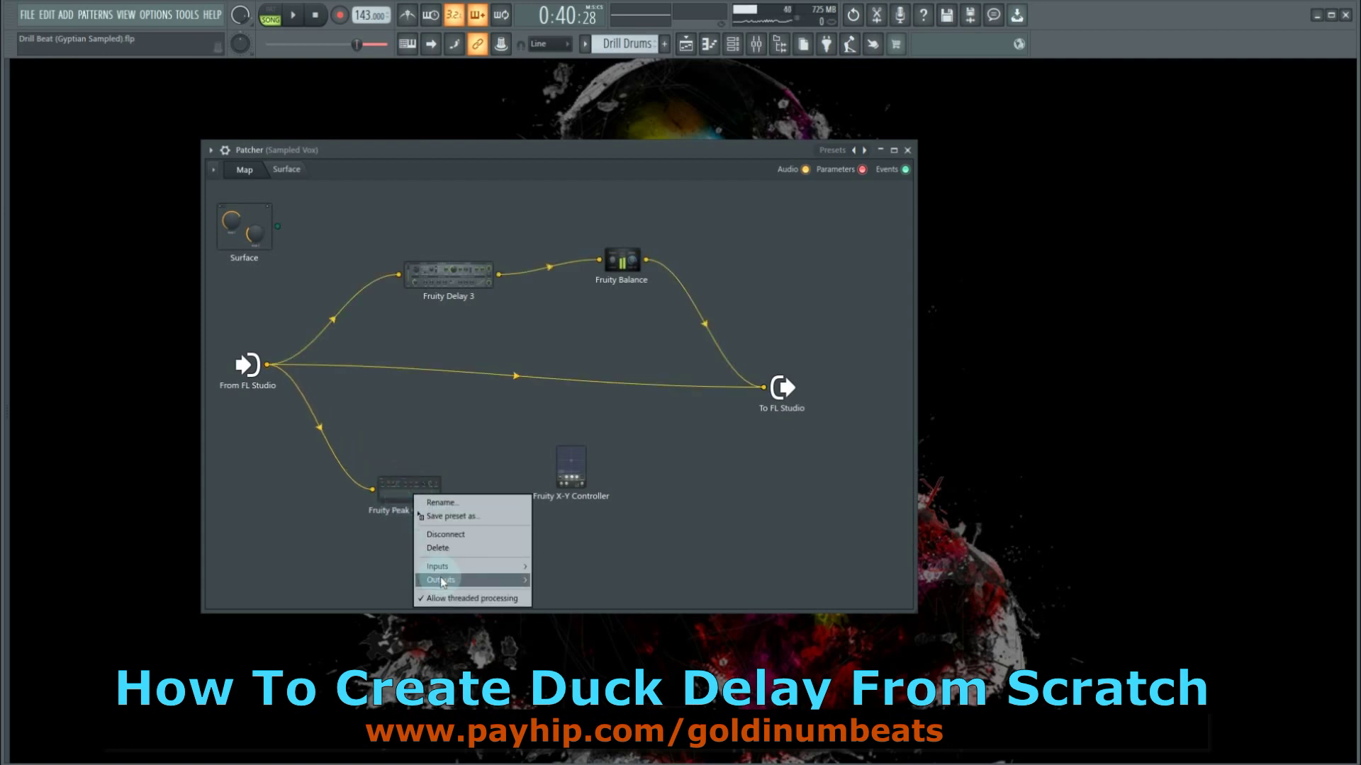
mouse_move(441, 580)
mouse_move(562, 592)
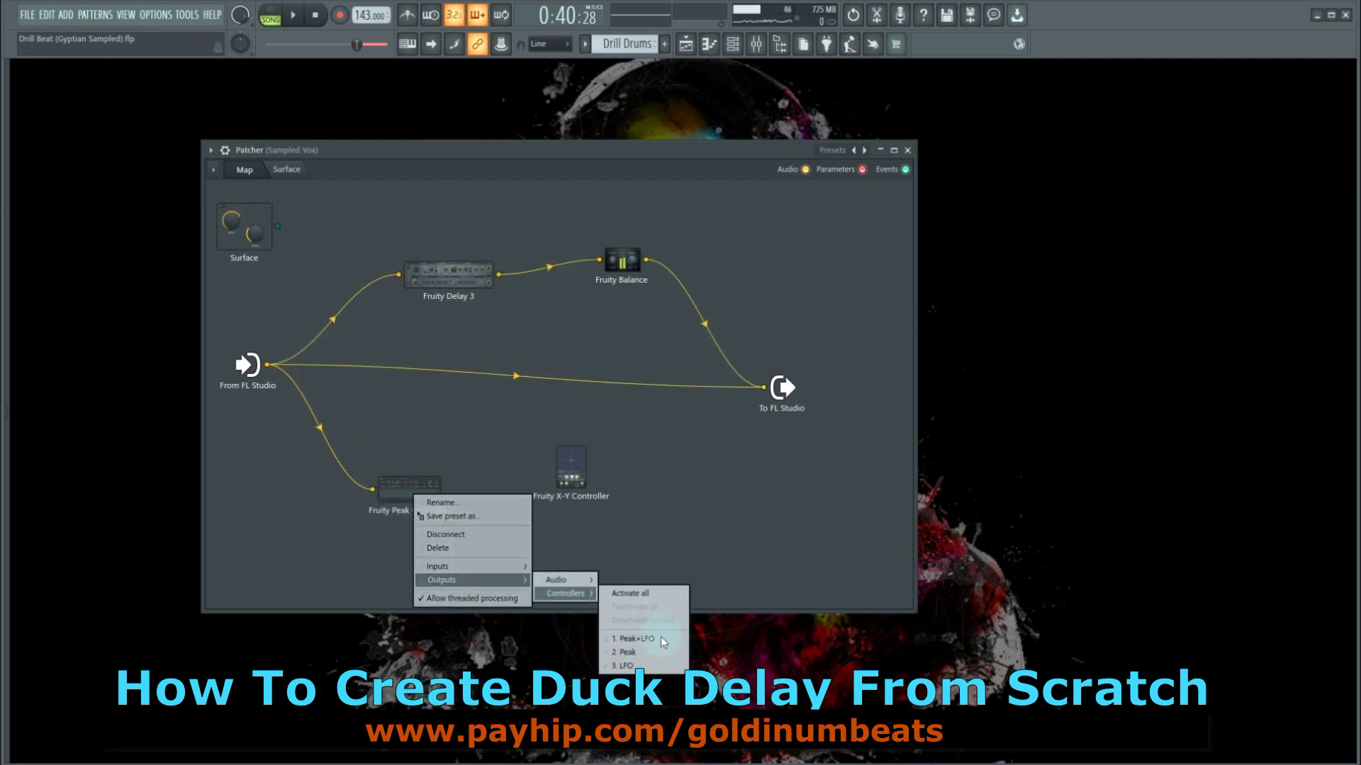
click(624, 651)
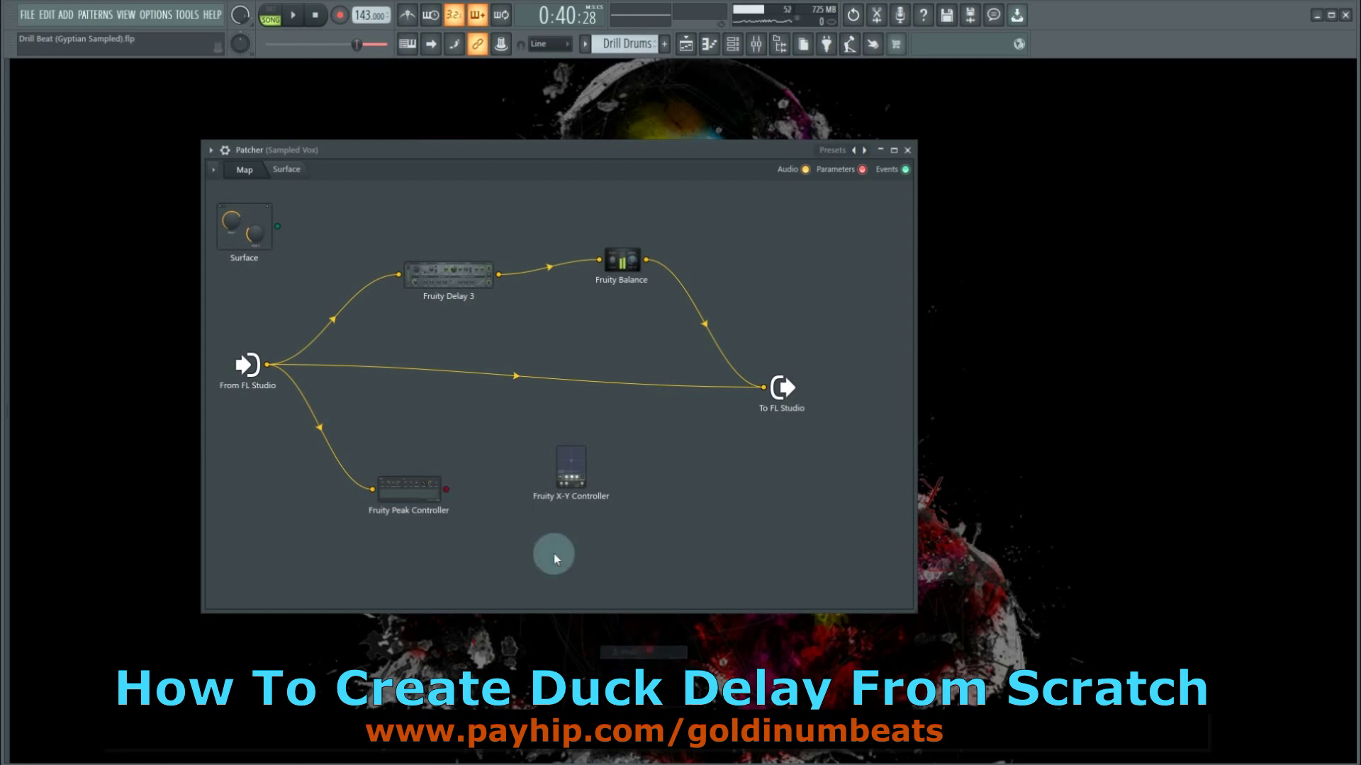
- Give the X-Y Controller an X Level parameter input and an X controller output
right_click(575, 469)
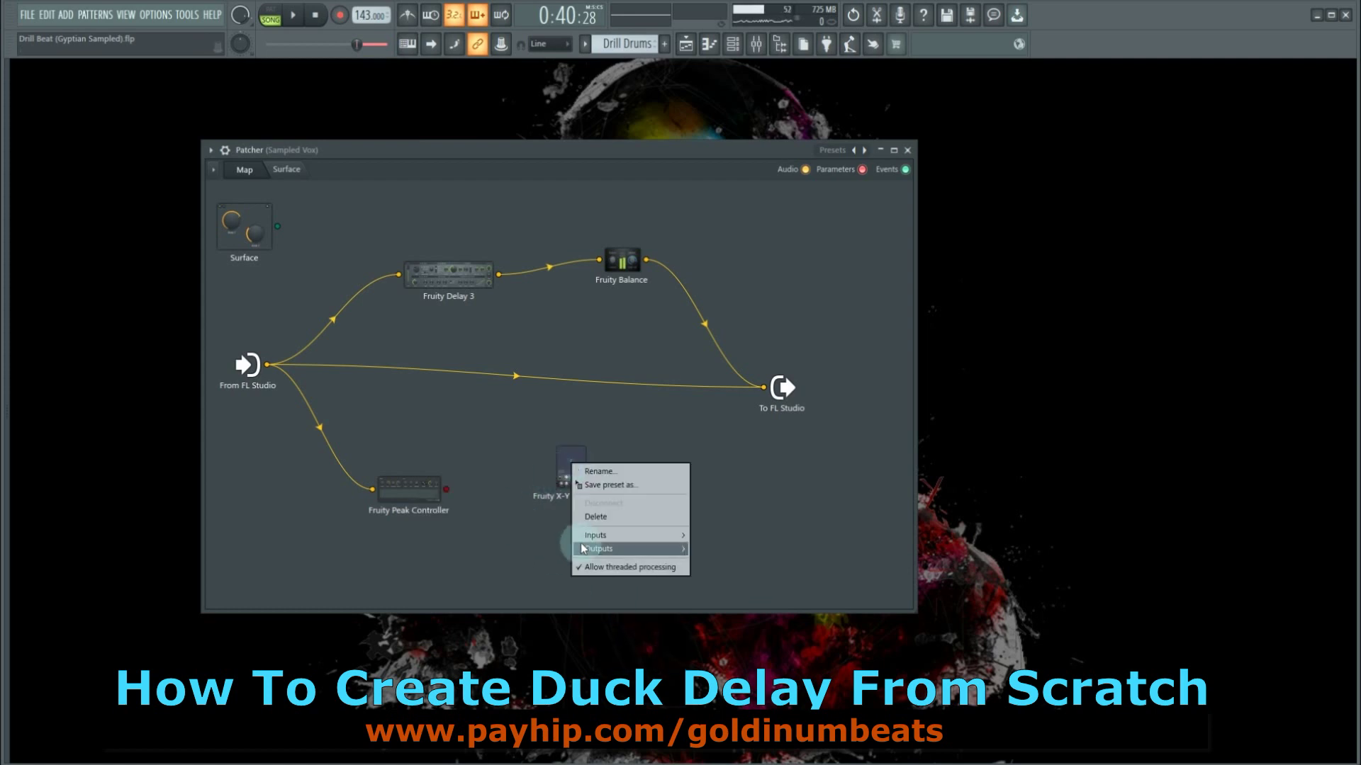
mouse_move(692, 537)
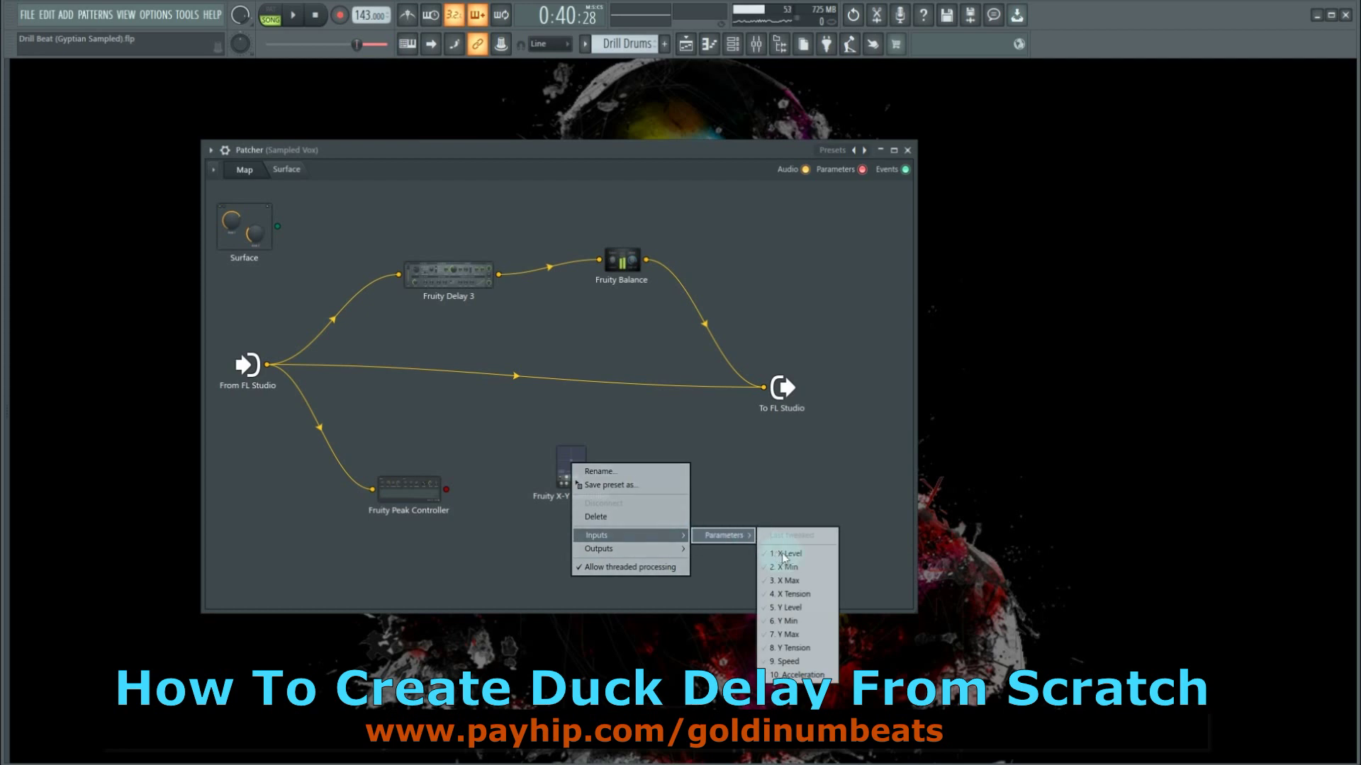
click(783, 554)
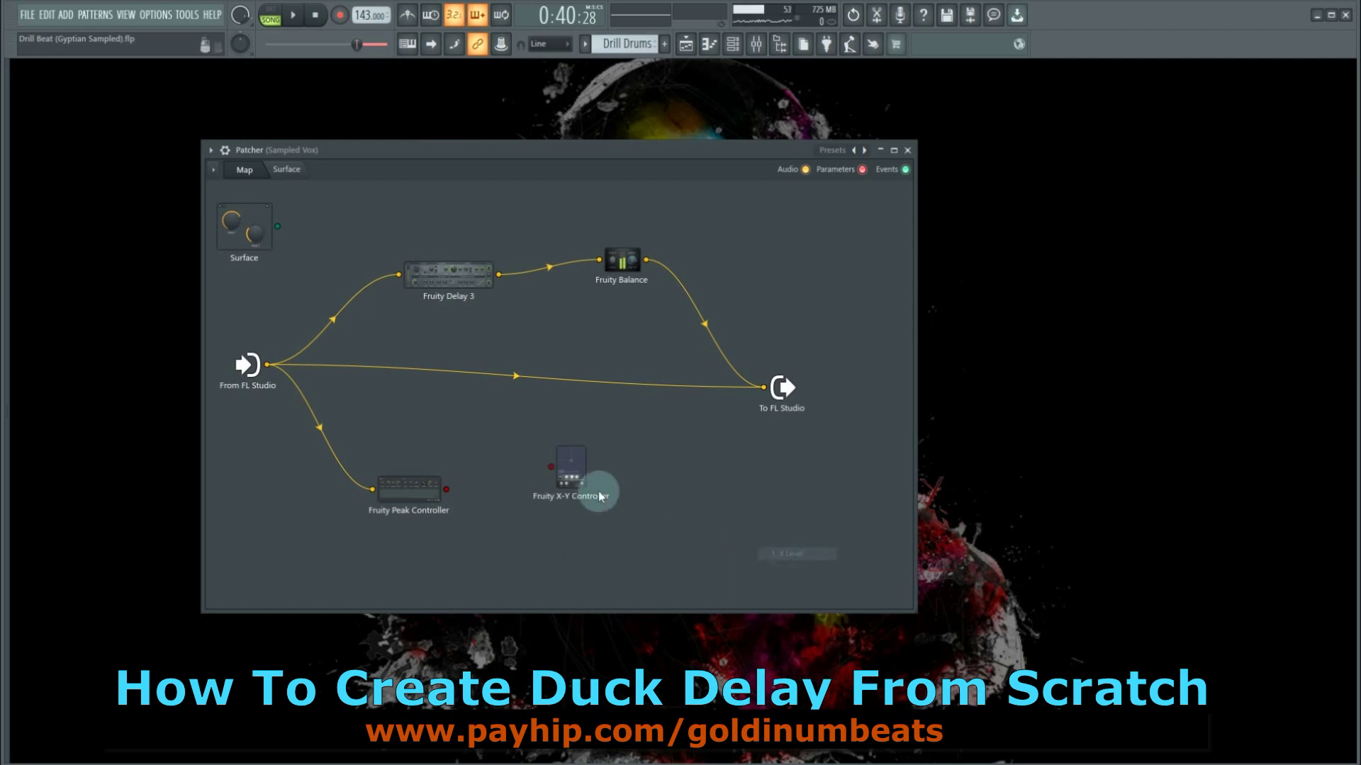
right_click(566, 467)
mouse_move(612, 552)
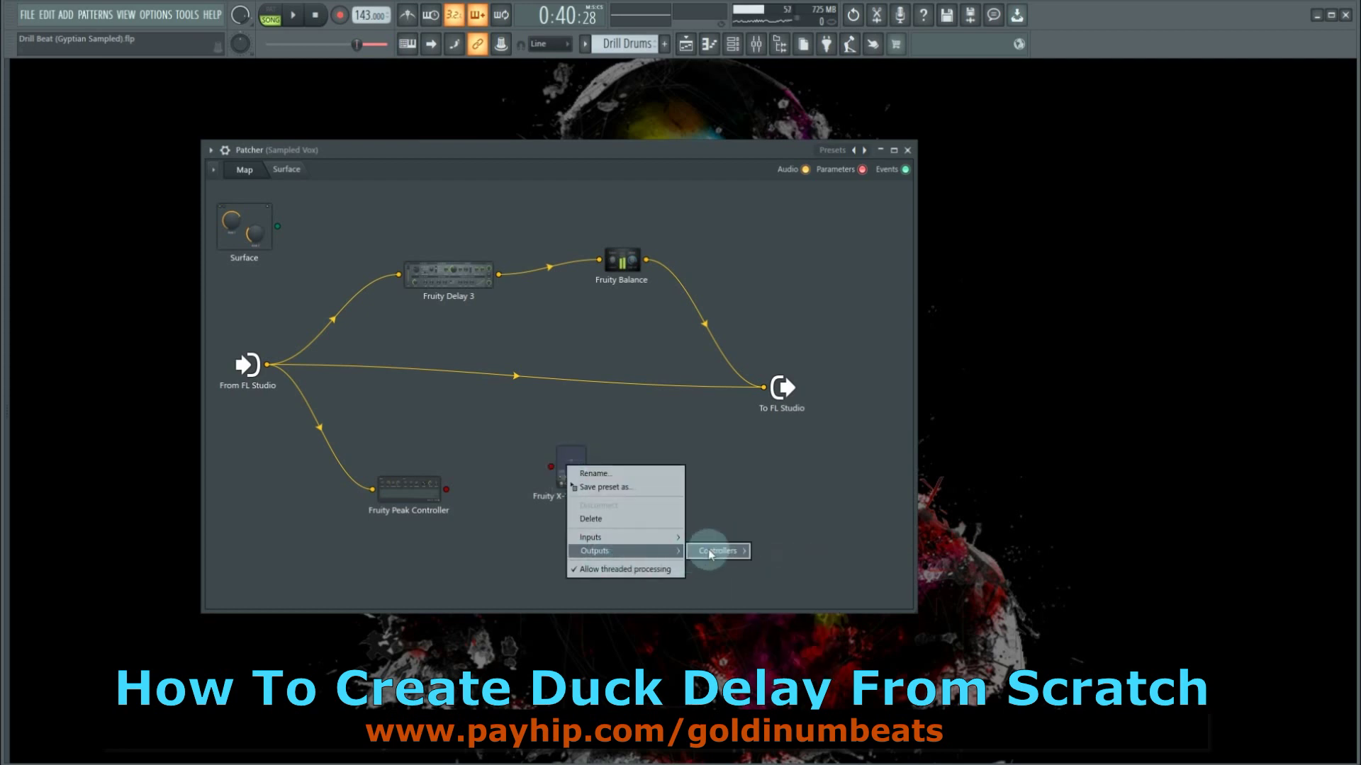
mouse_move(745, 551)
click(784, 596)
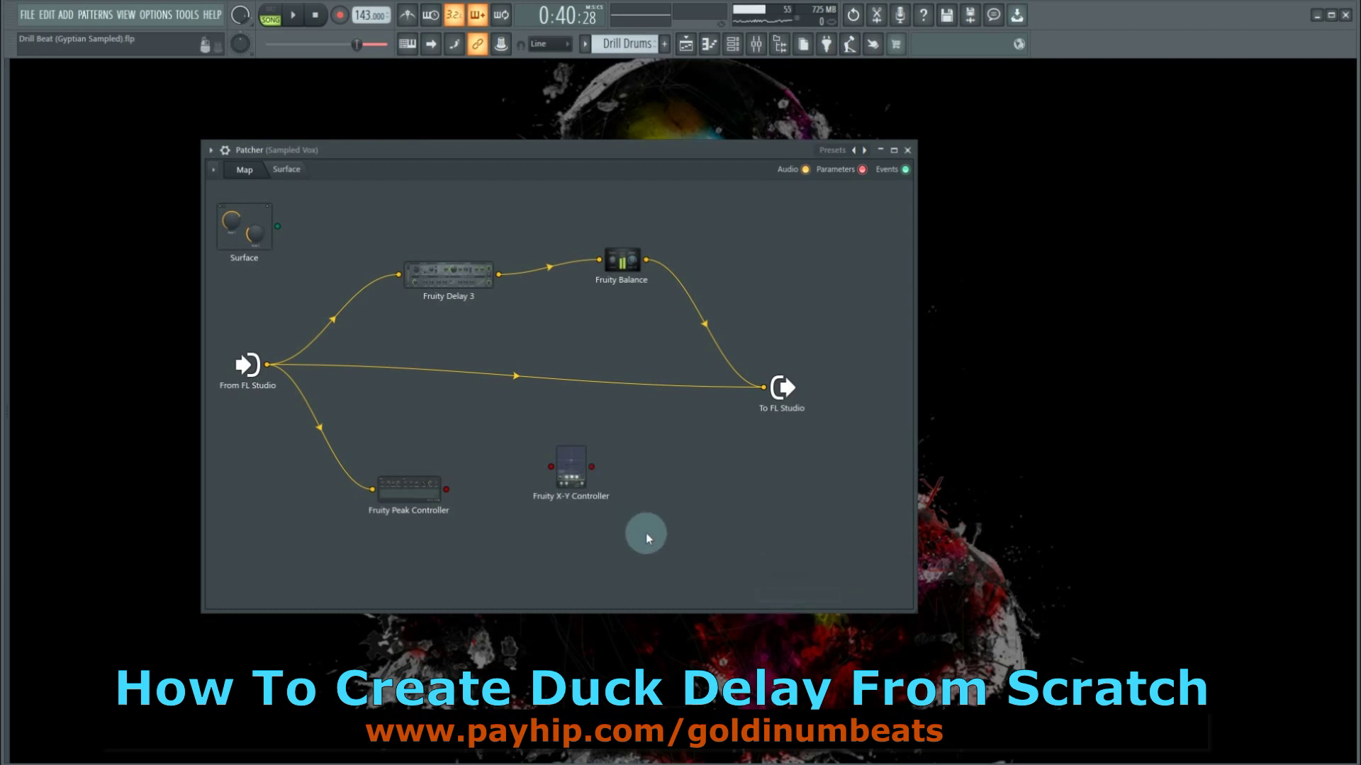
- Open Fruity Balance's panel and its node menu to list parameter inputs
click(621, 261)
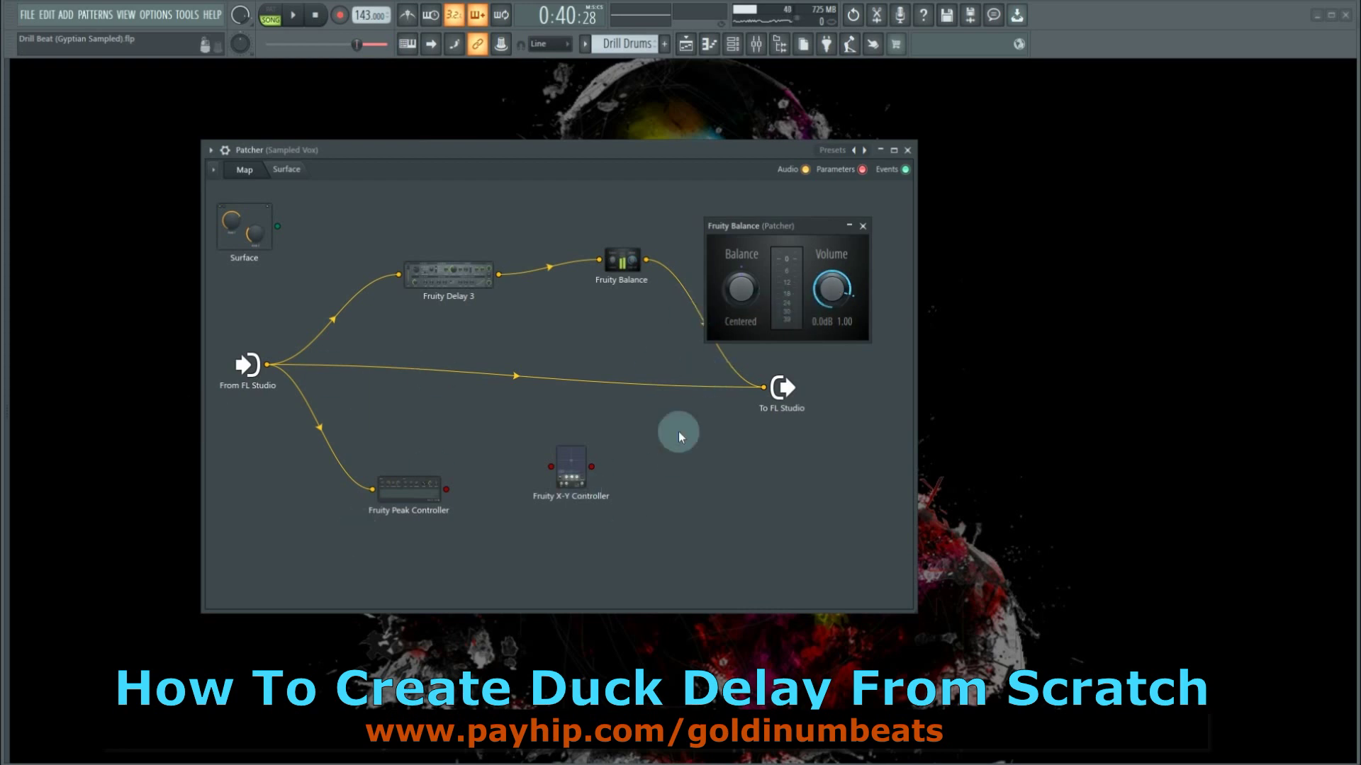
right_click(627, 263)
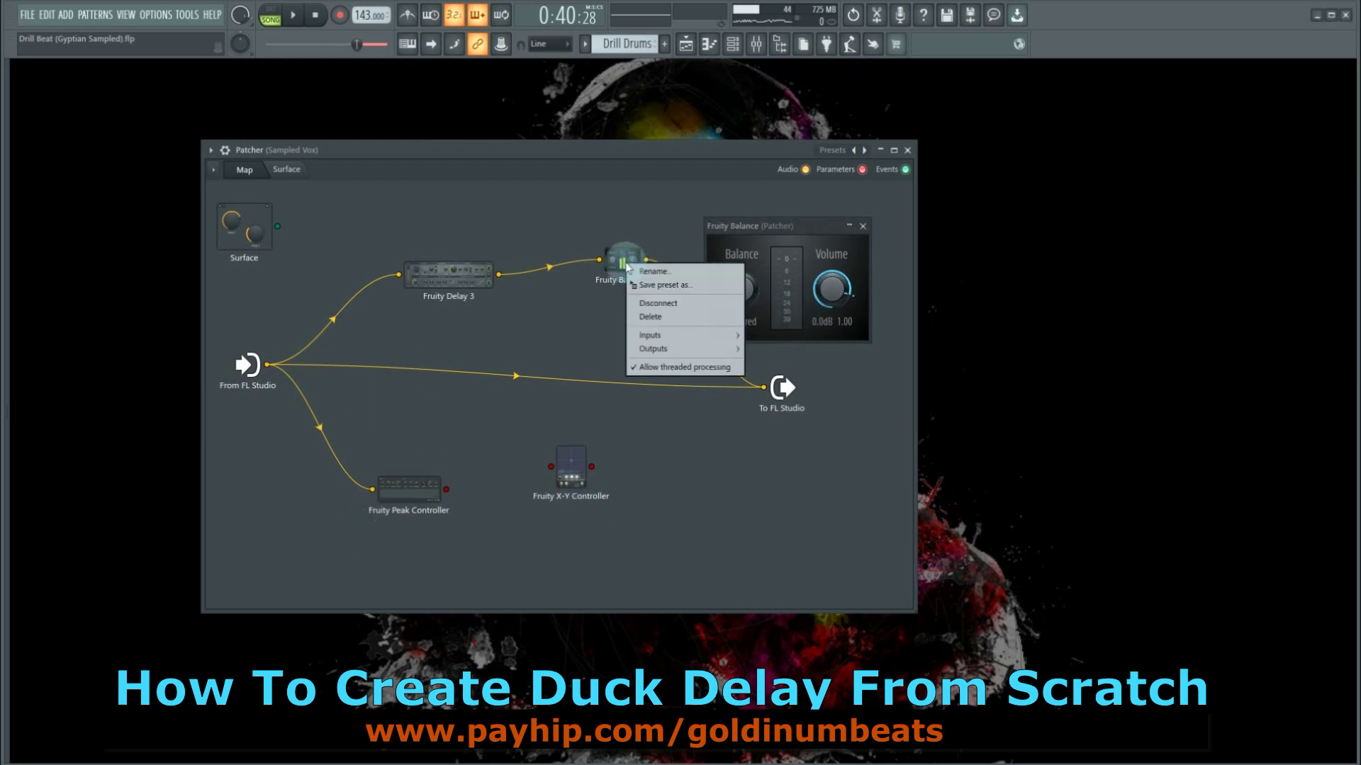
- Add Volume as a parameter input port on Fruity Balance
mouse_move(658, 338)
mouse_move(789, 351)
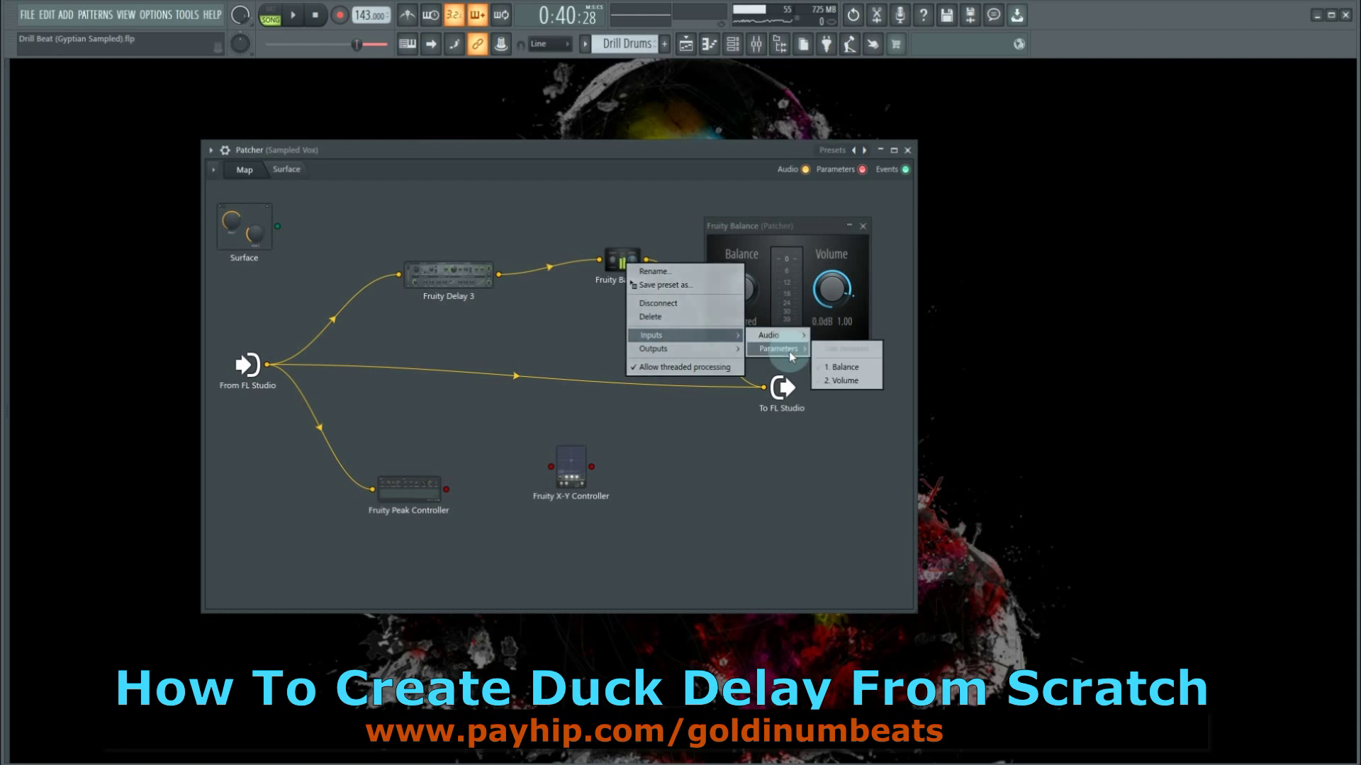
click(857, 382)
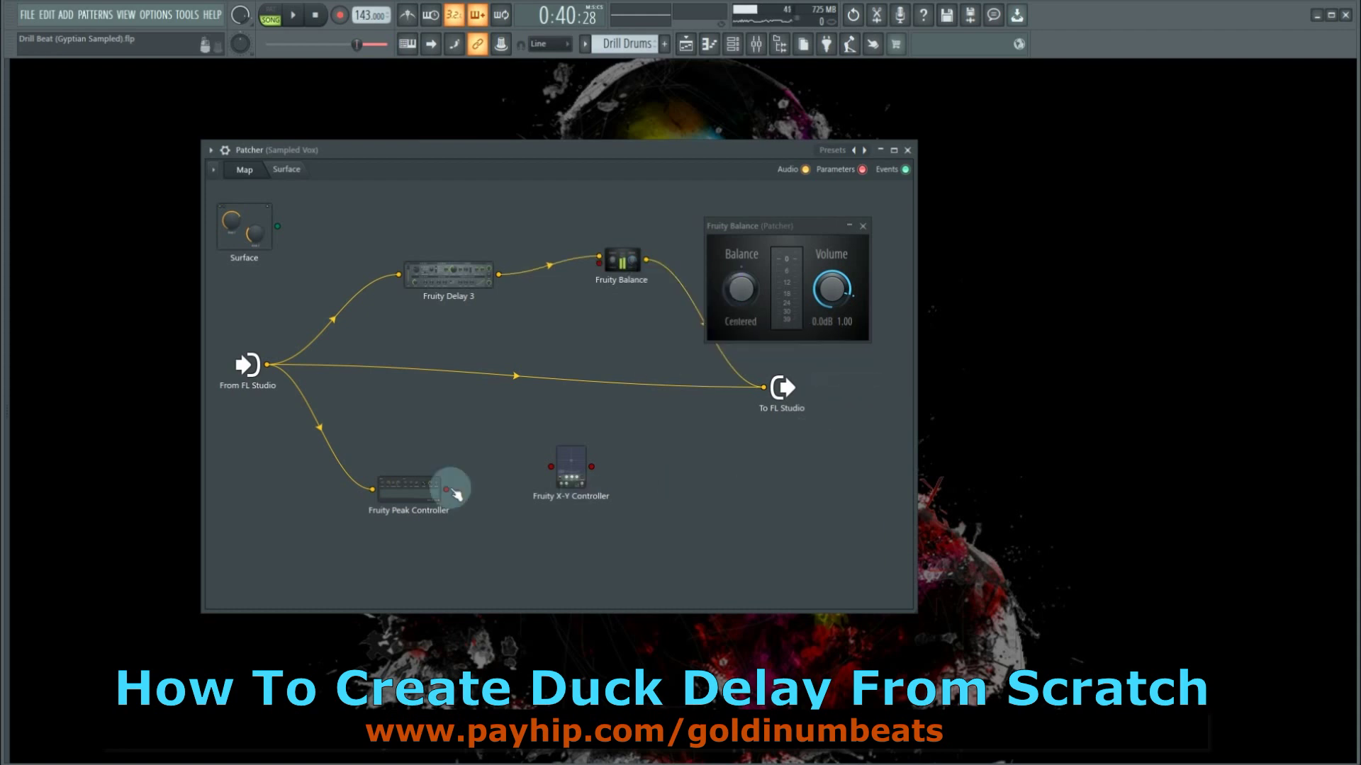
- Wire Peak Controller into the X-Y Controller and X-Y into Balance's Volume, then check X-Y settings
drag(446, 489, 465, 498)
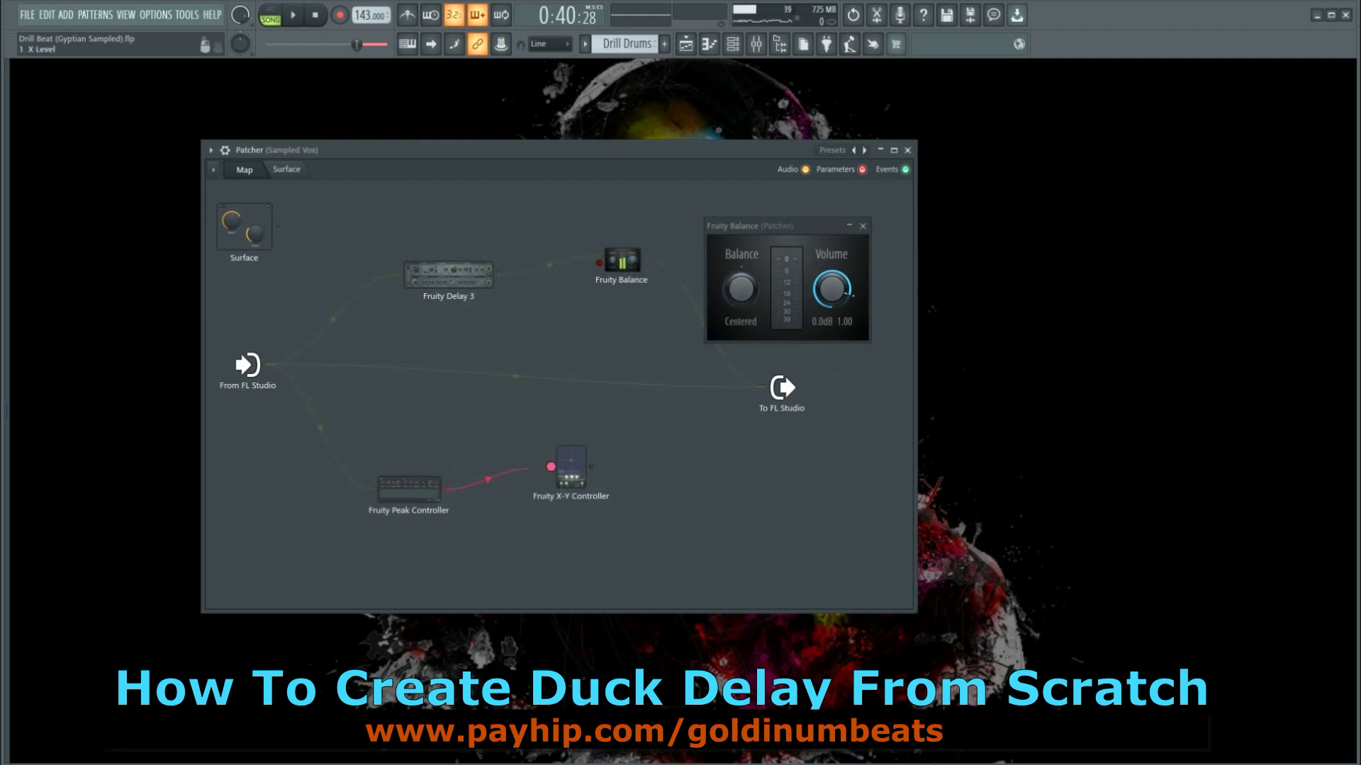
drag(530, 469, 611, 364)
drag(595, 284, 599, 263)
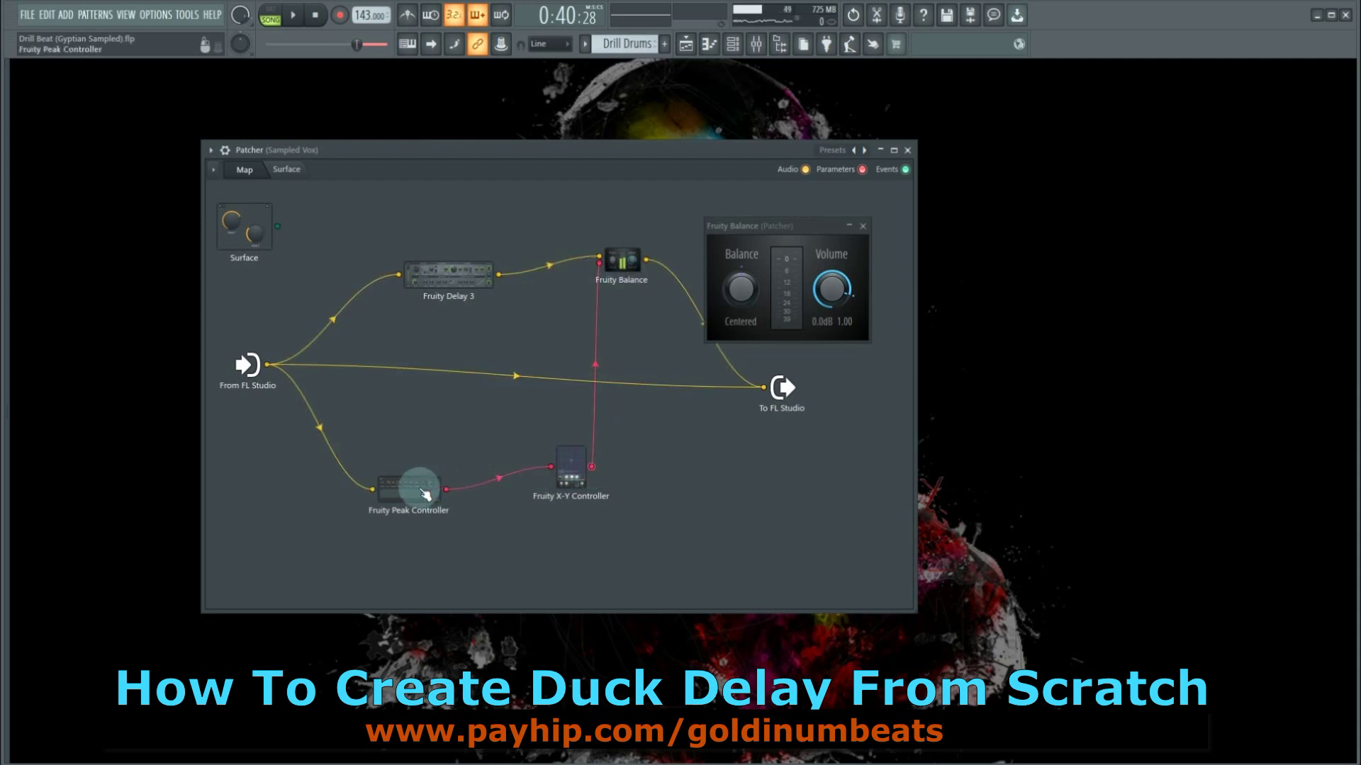
double_click(580, 472)
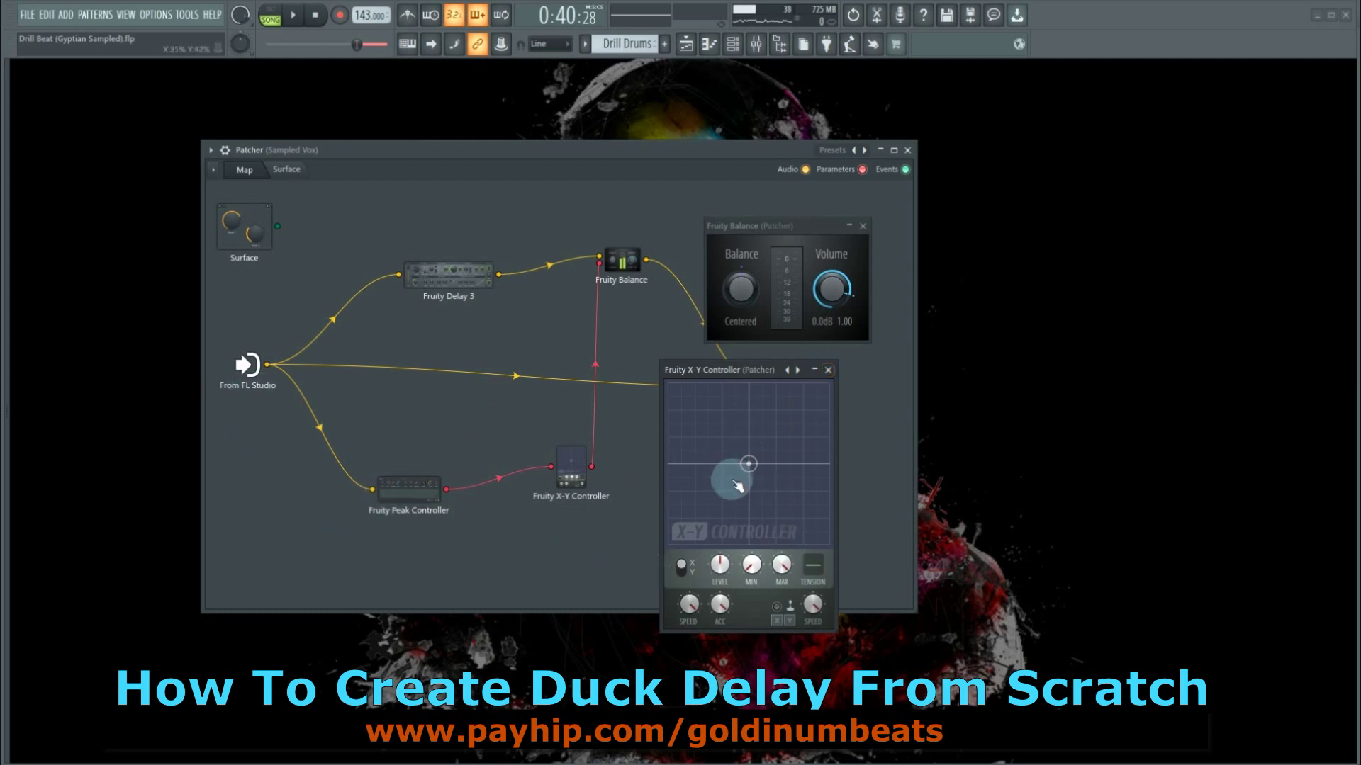
click(828, 370)
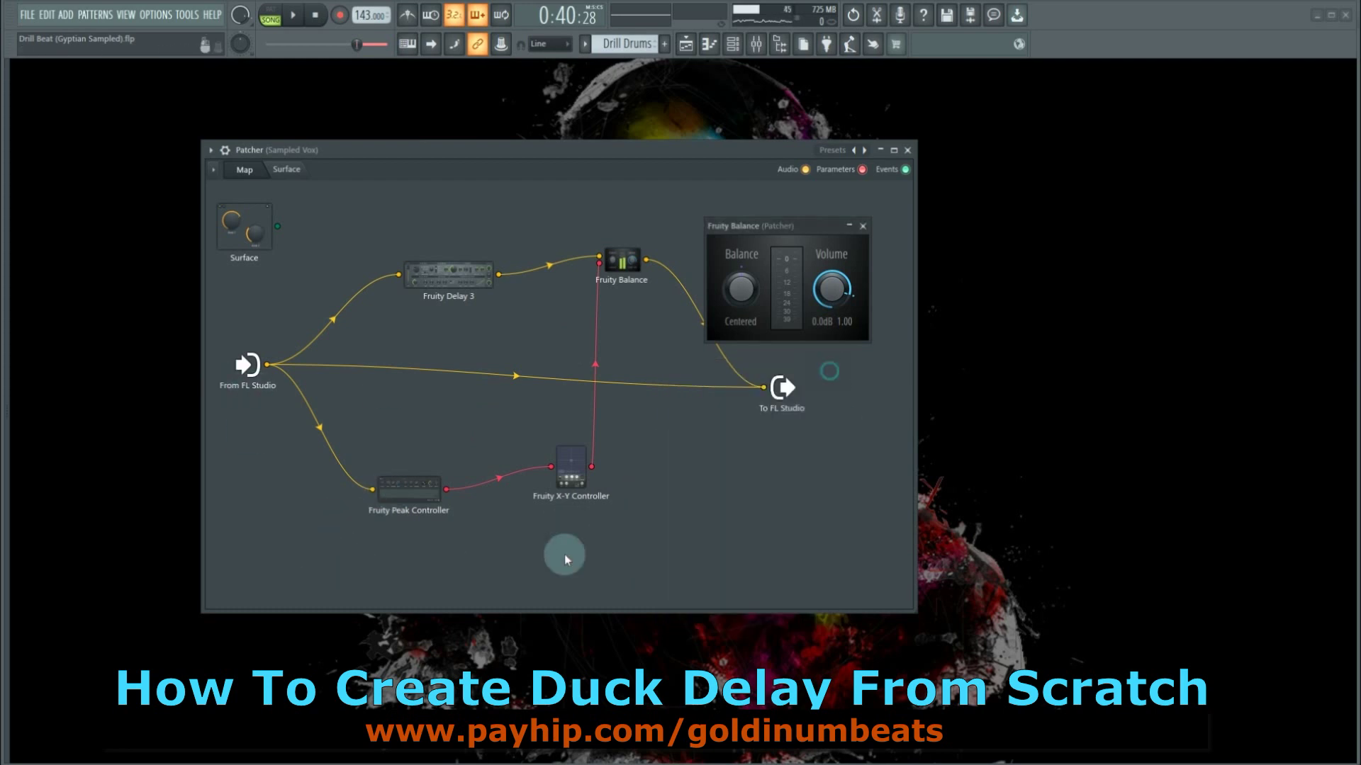
- Copy Fruity Balance's Volume value and paste it into the Peak Controller's BASE level
click(416, 494)
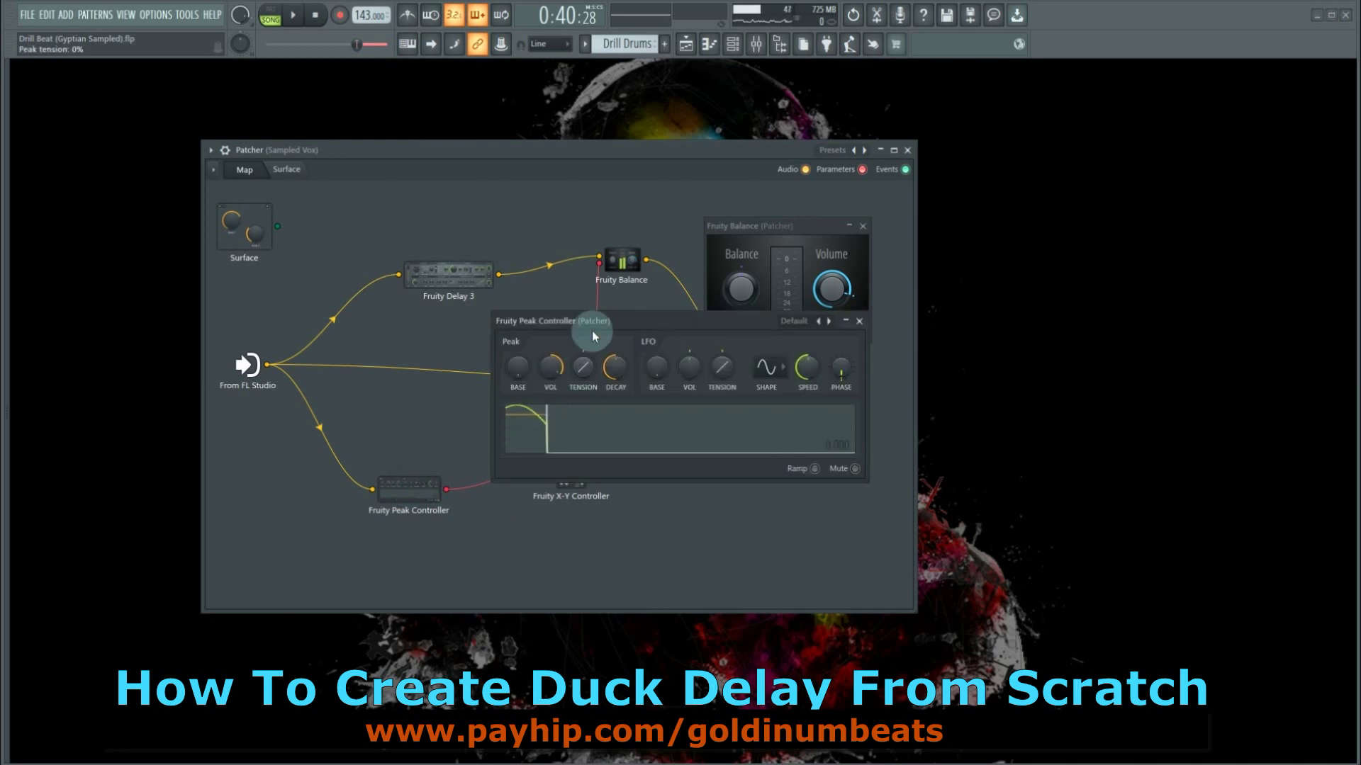
right_click(833, 295)
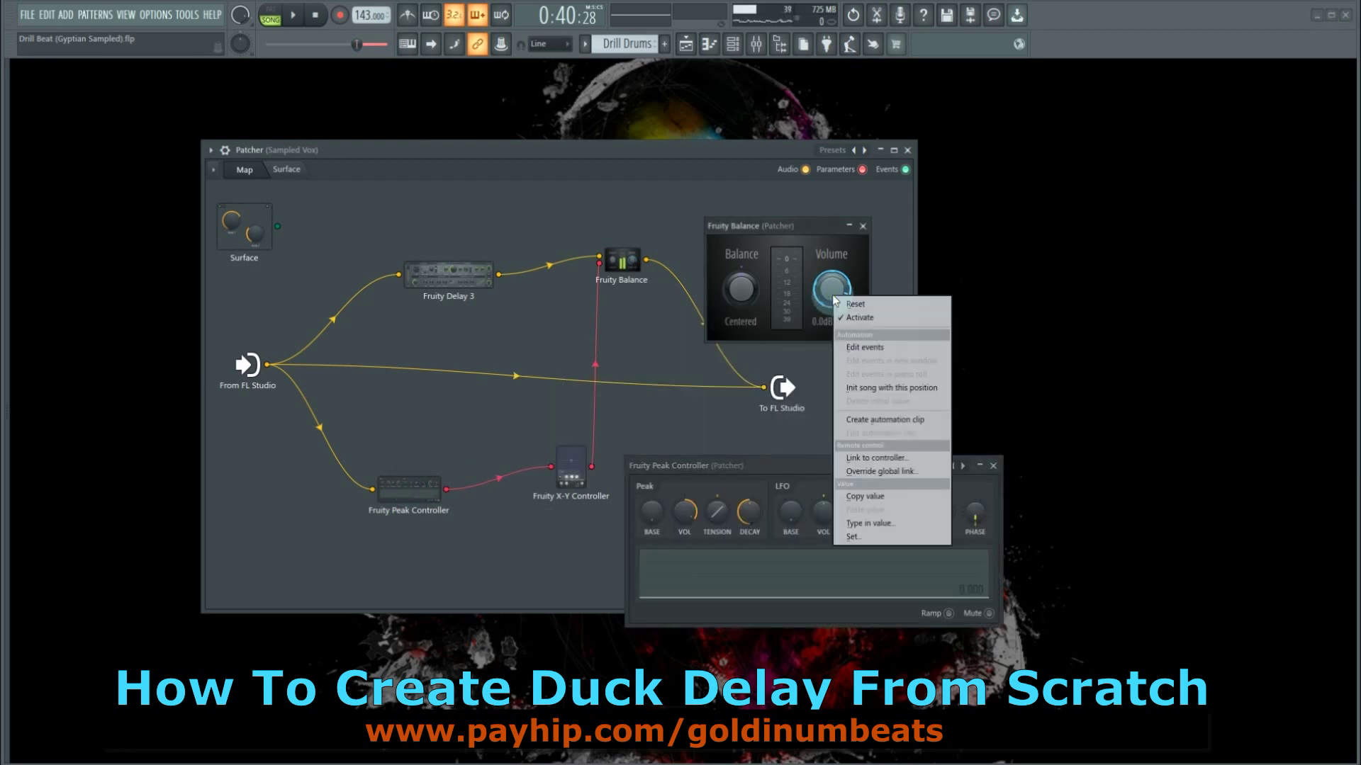
click(859, 496)
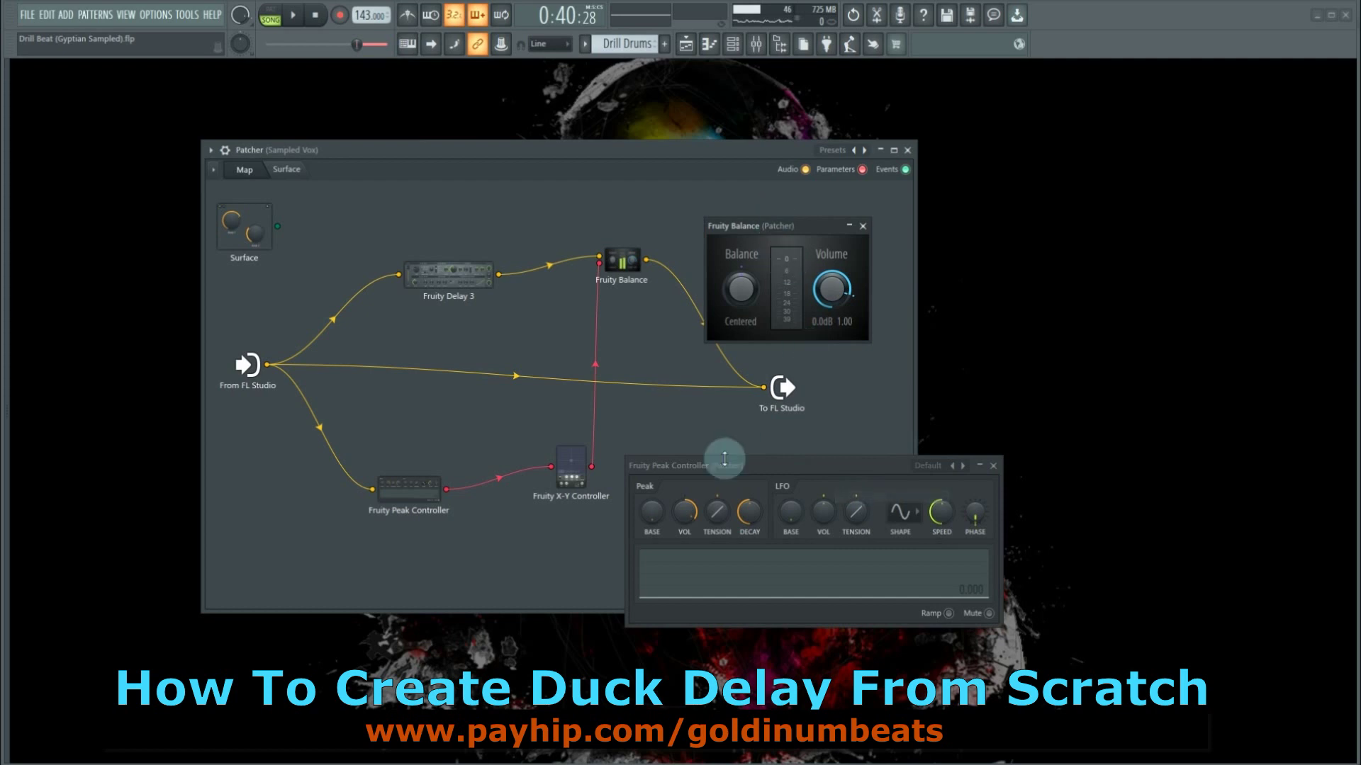
right_click(655, 516)
click(669, 563)
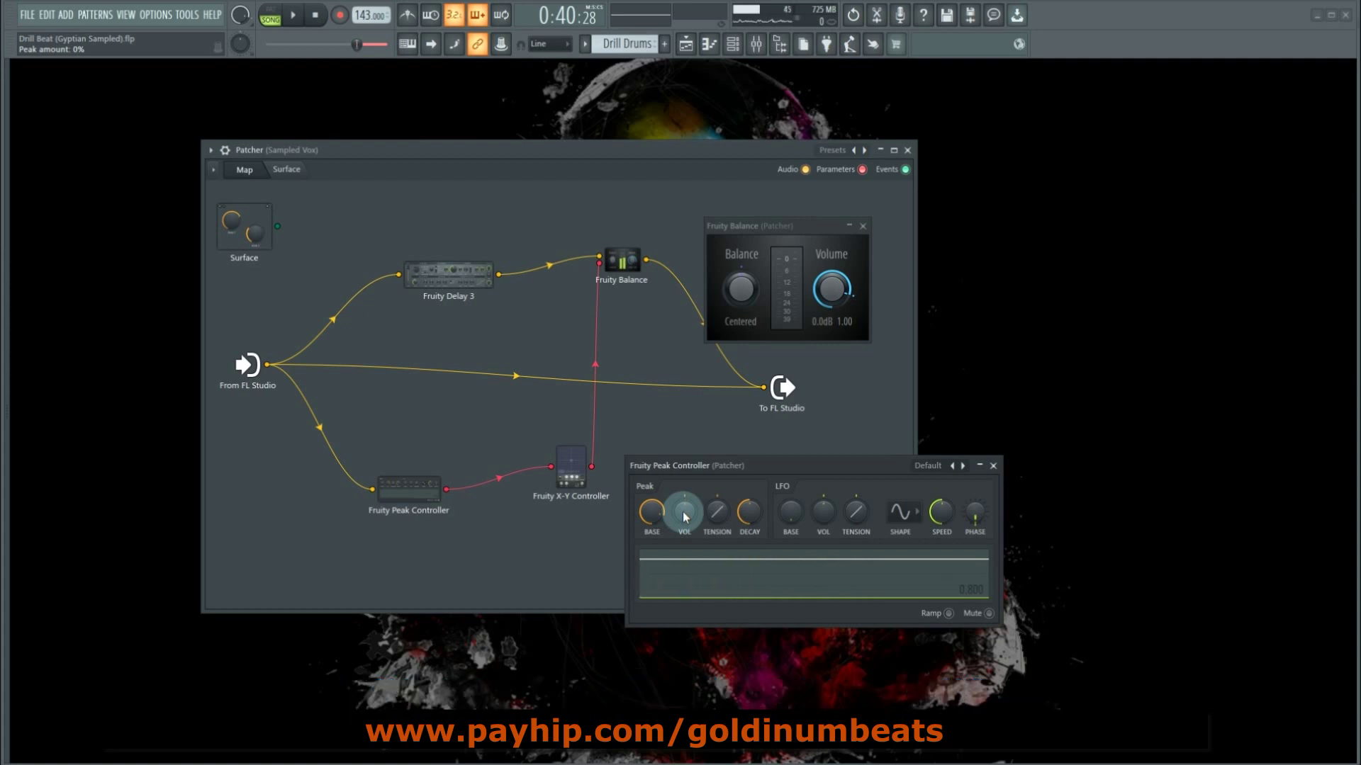
- While the song plays, set Peak amount to -200% and shorten the decay, then listen again
key(space)
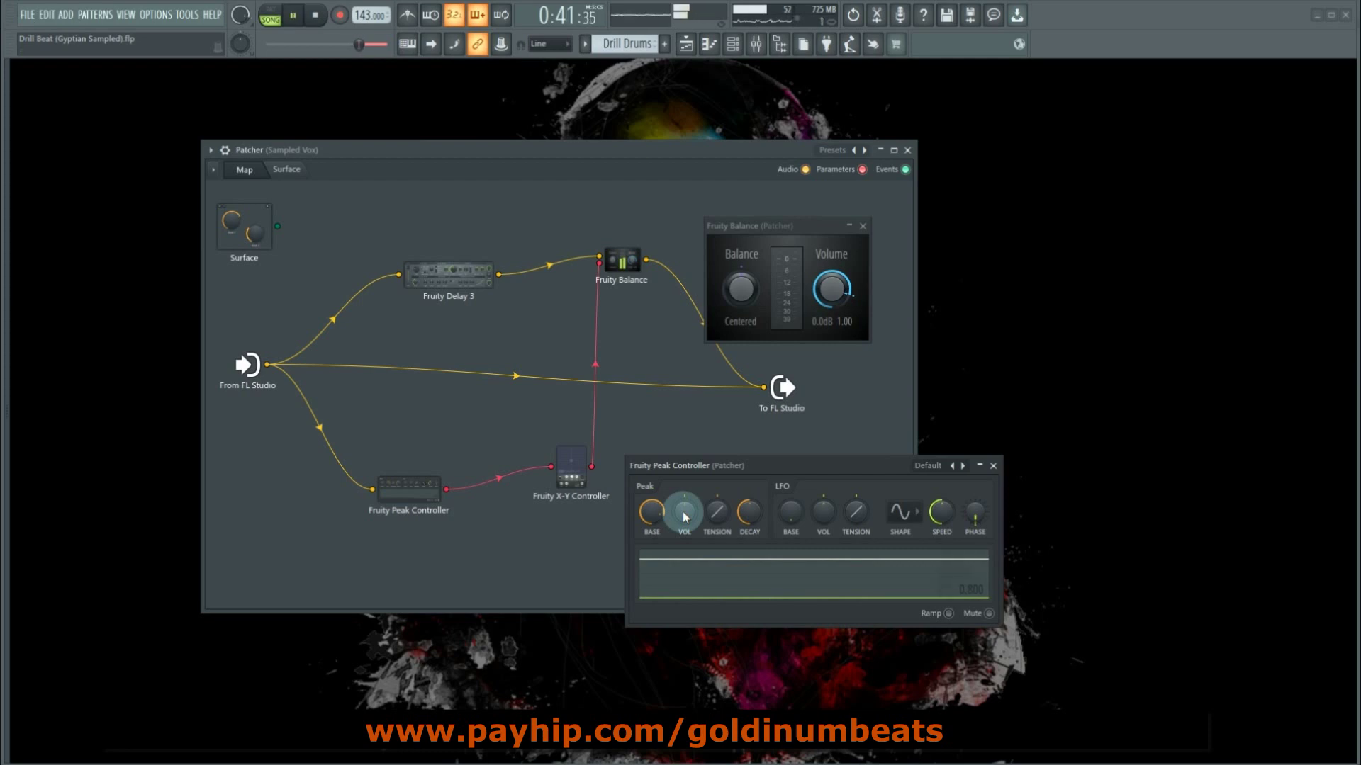
drag(684, 516, 685, 642)
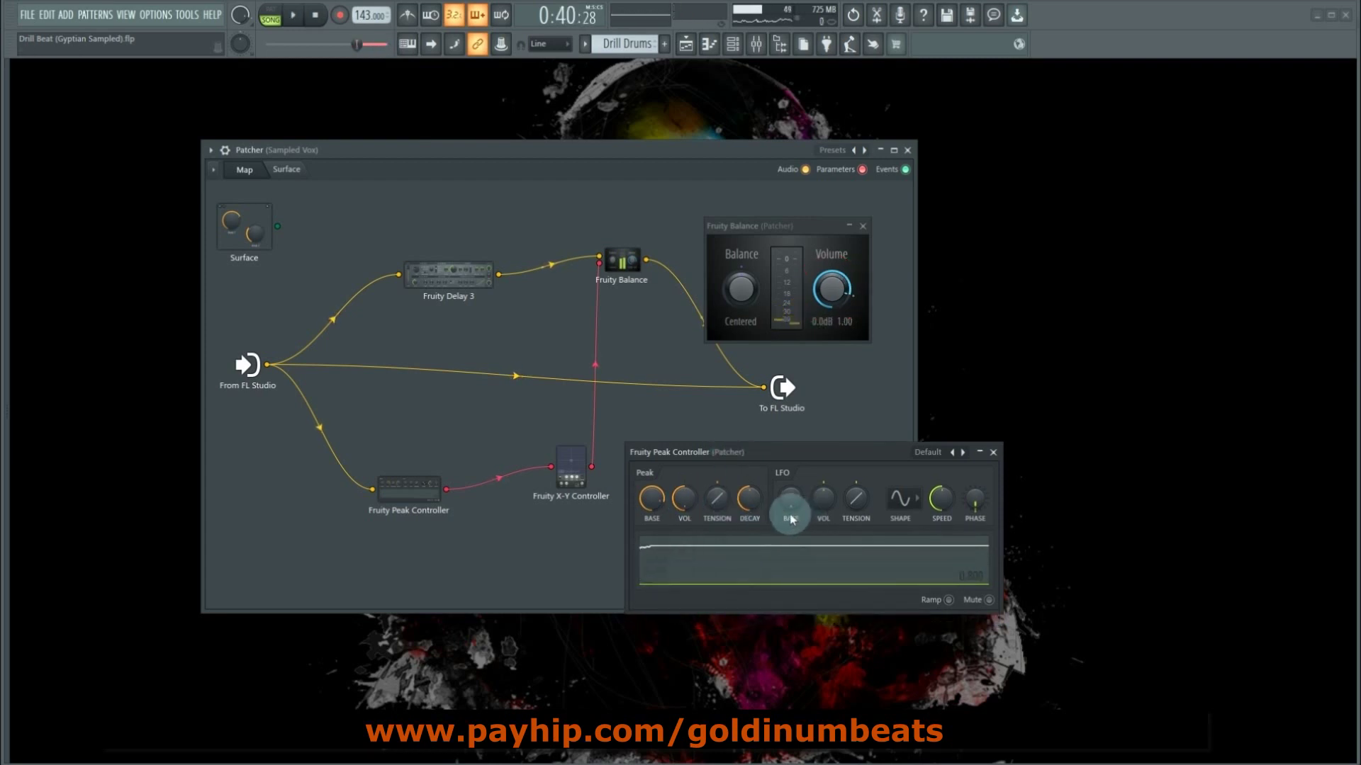
drag(750, 497, 749, 512)
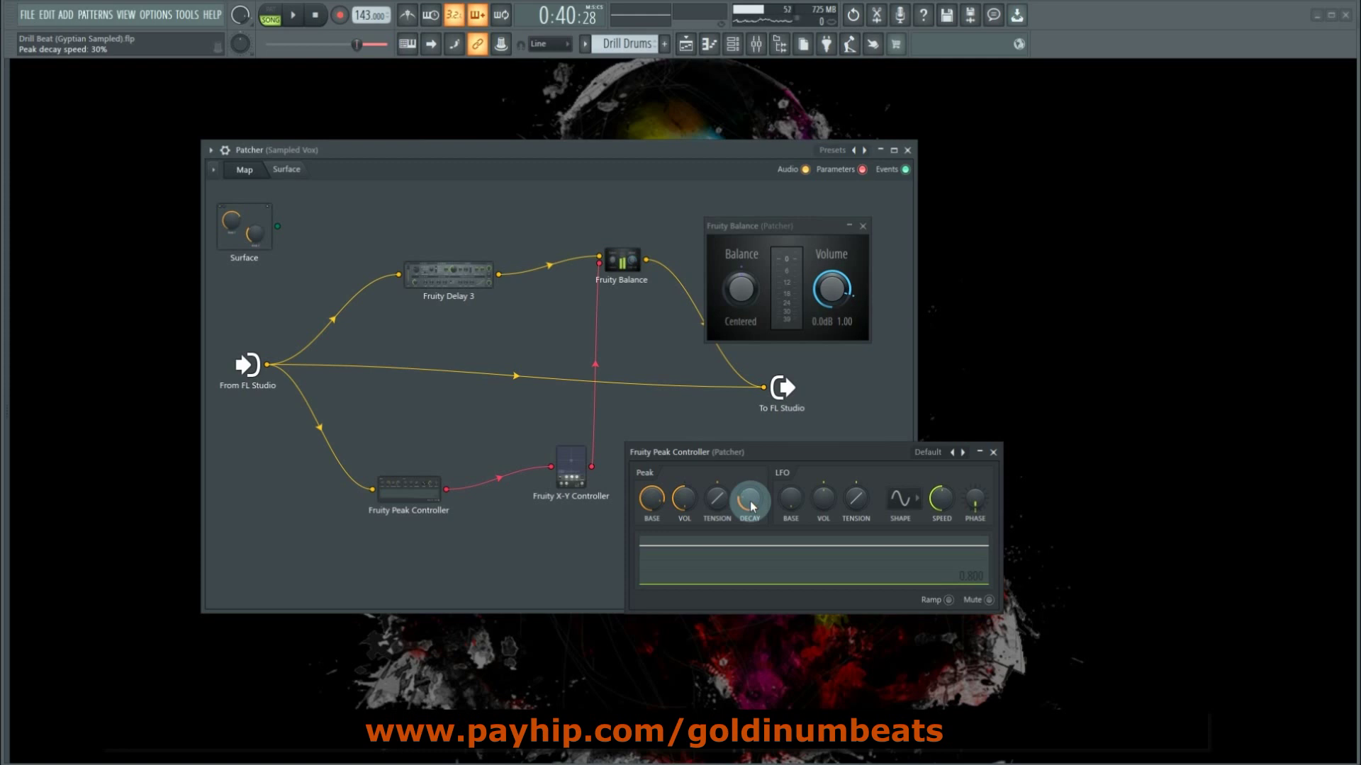
key(space)
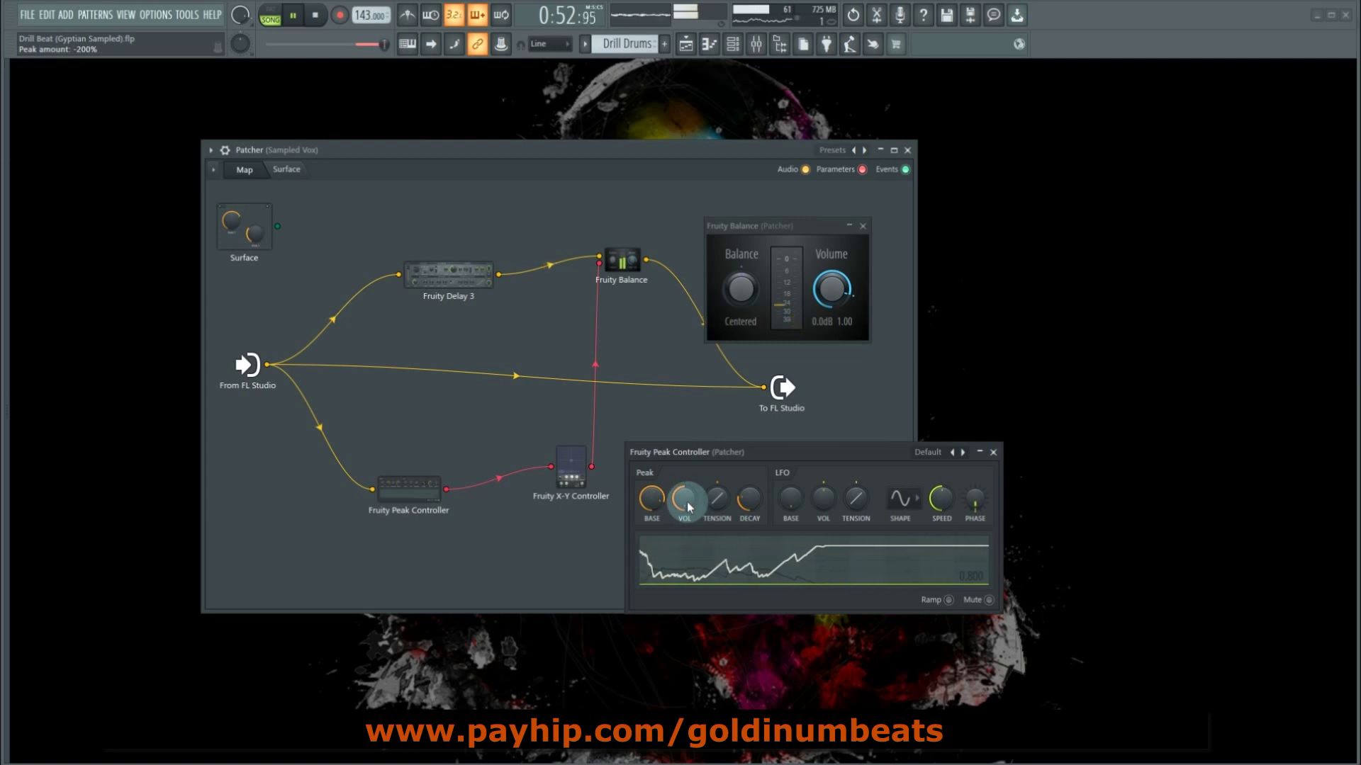
key(space)
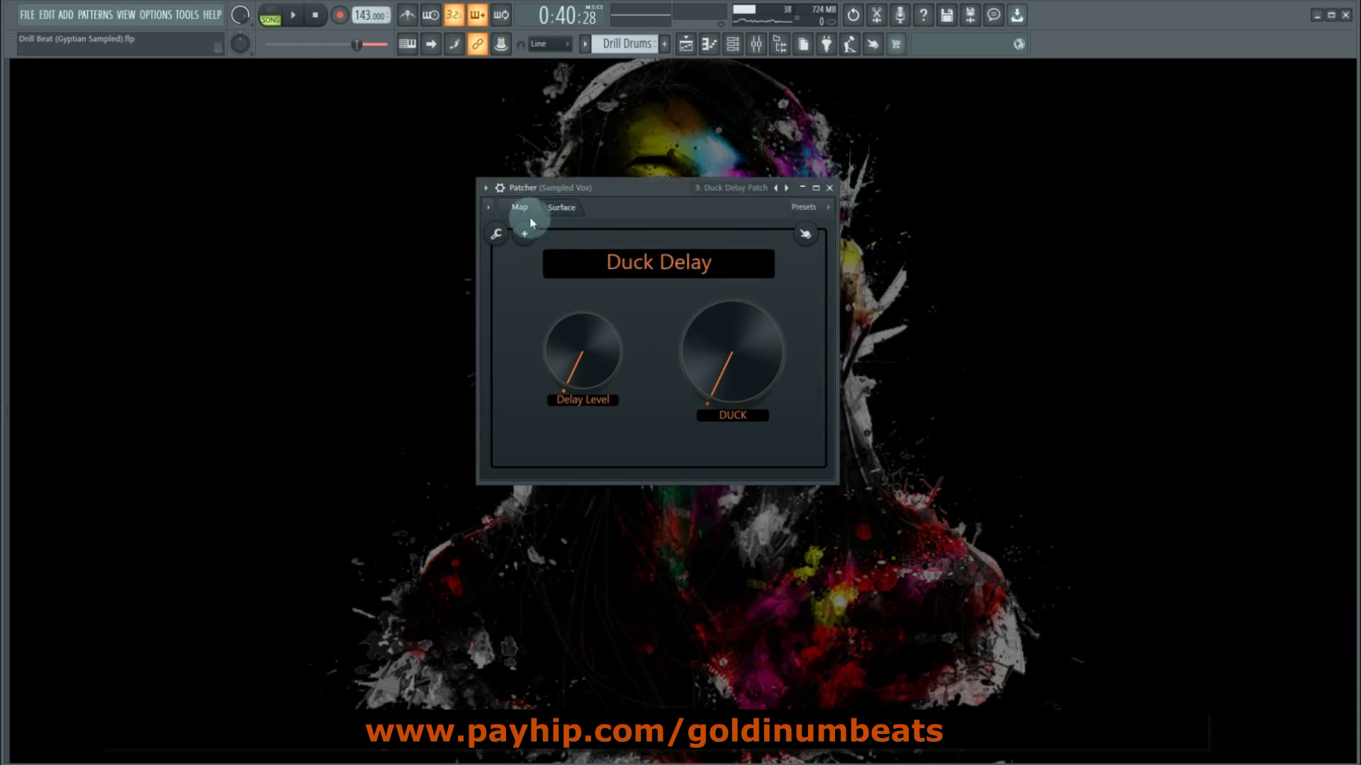
- Inspect Fruity Delay 3's settings from the map view, then return to the Duck Delay surface
click(529, 217)
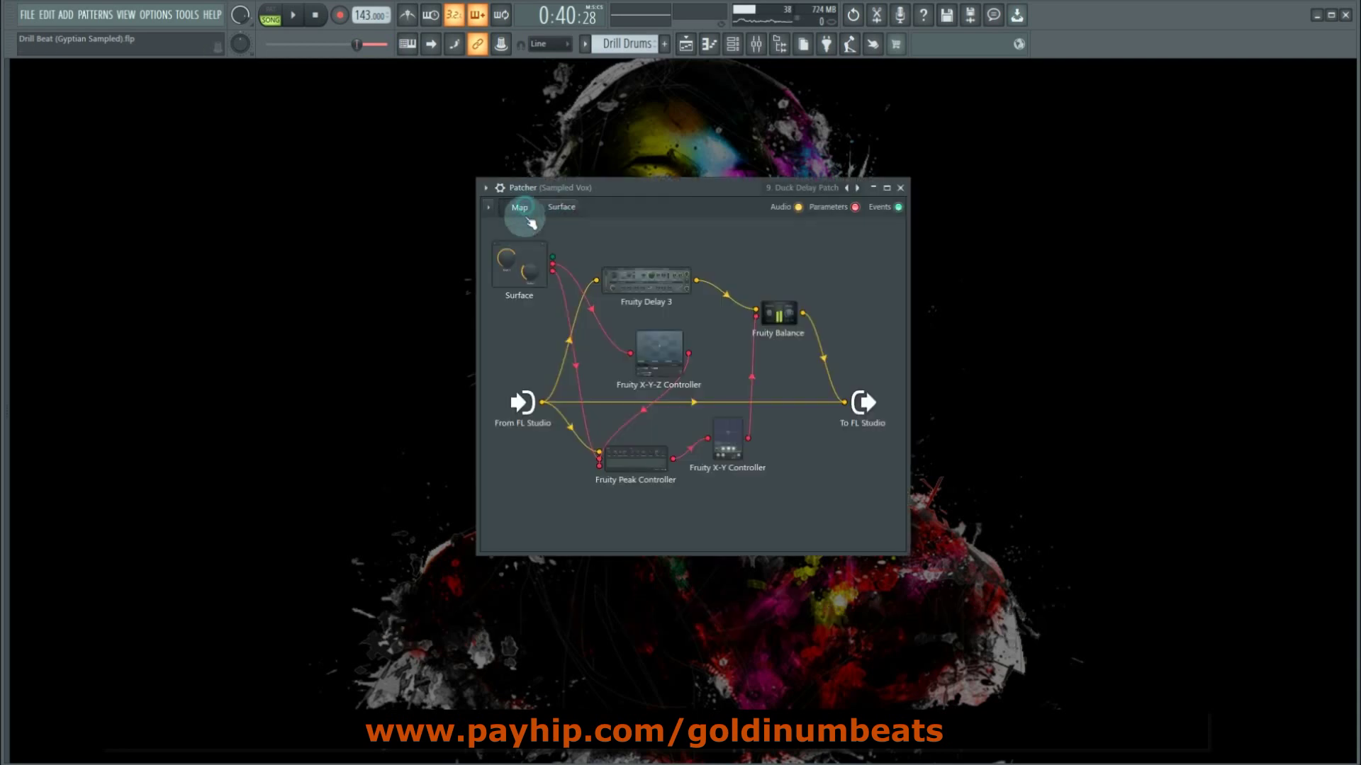
double_click(646, 280)
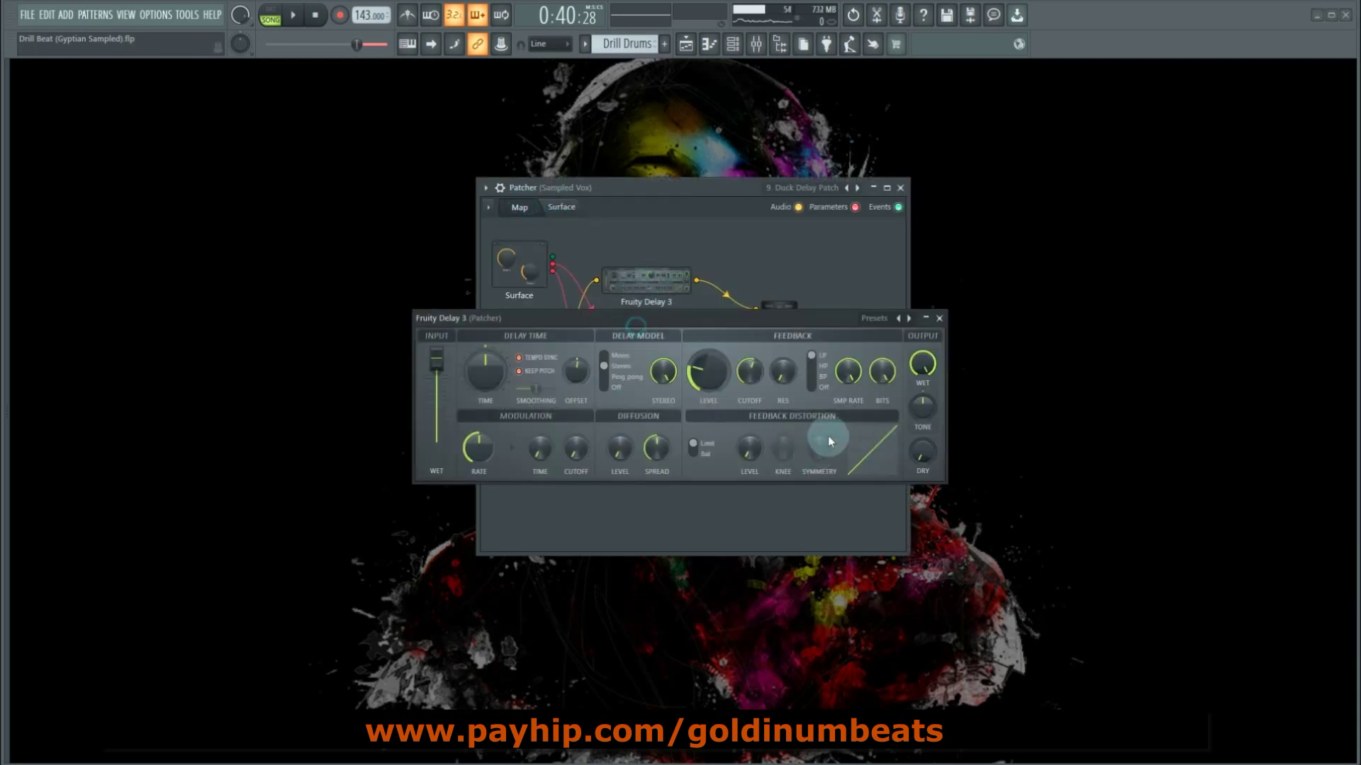
drag(638, 333, 687, 539)
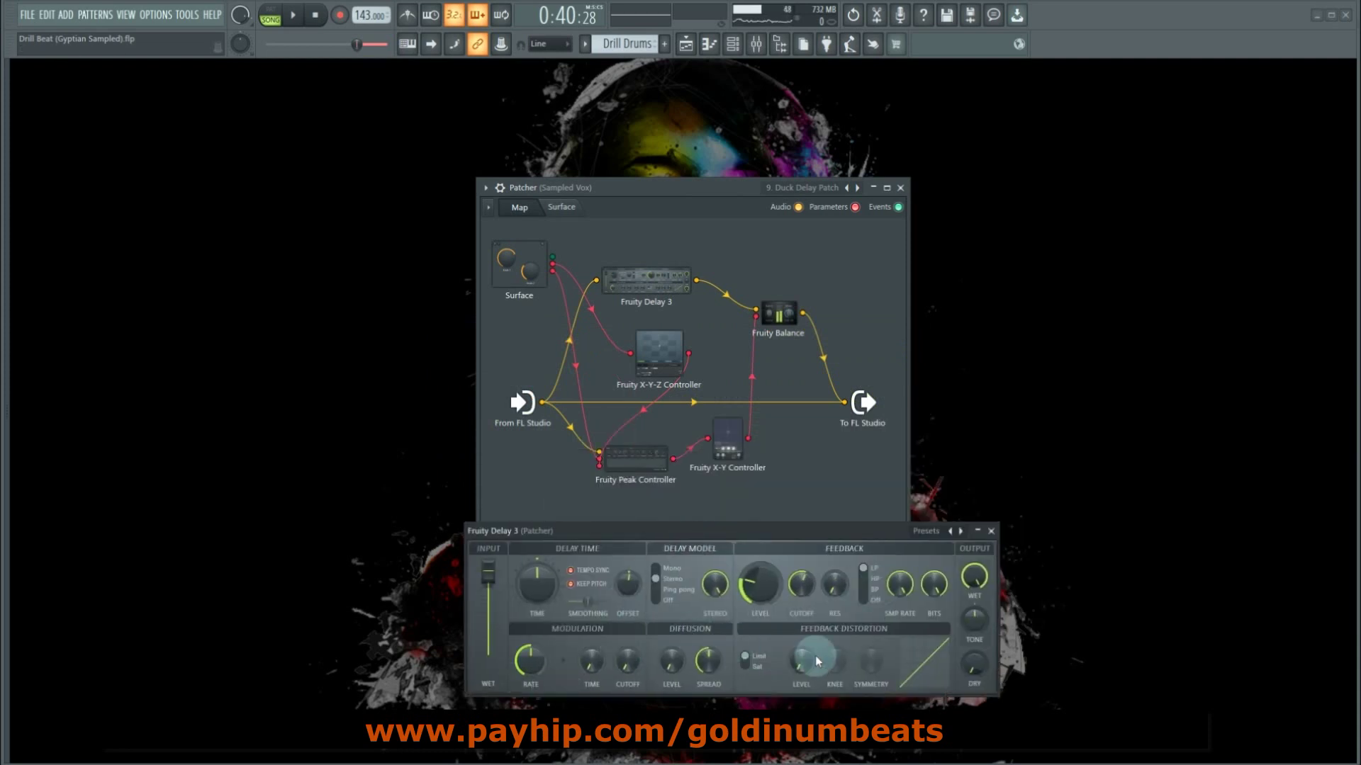
click(991, 531)
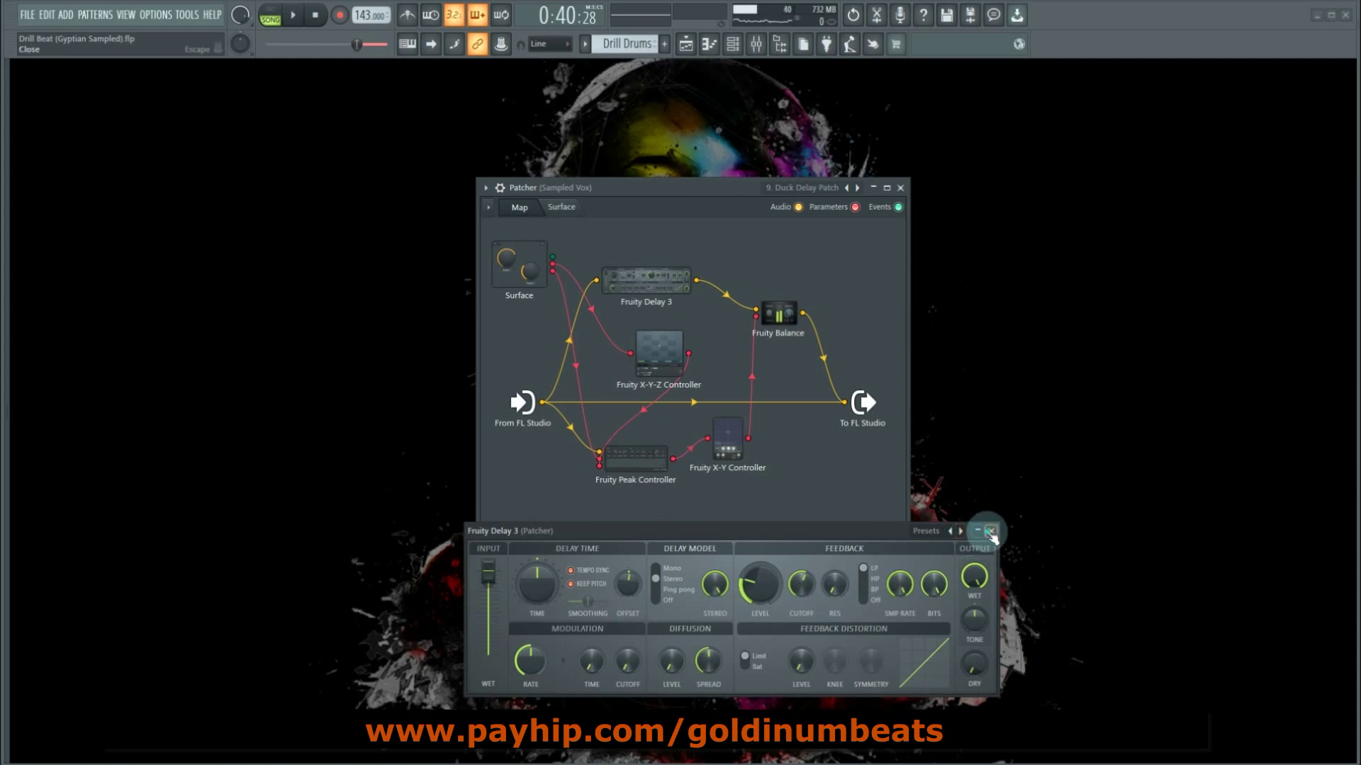
click(992, 531)
click(562, 207)
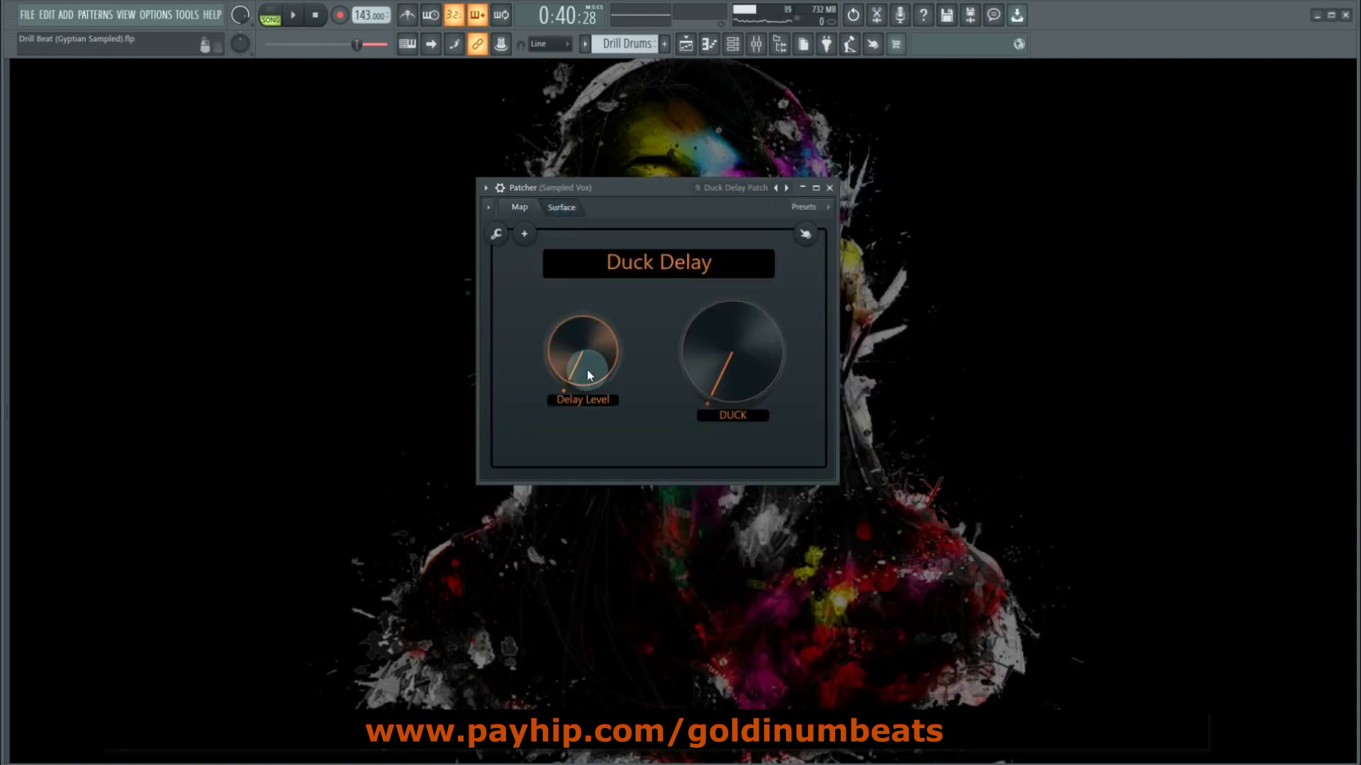
- Try the Delay Level and DUCK knobs, leaving Delay Level at minimum
mouse_move(588, 380)
mouse_down()
mouse_move(588, 350)
mouse_move(587, 375)
mouse_up()
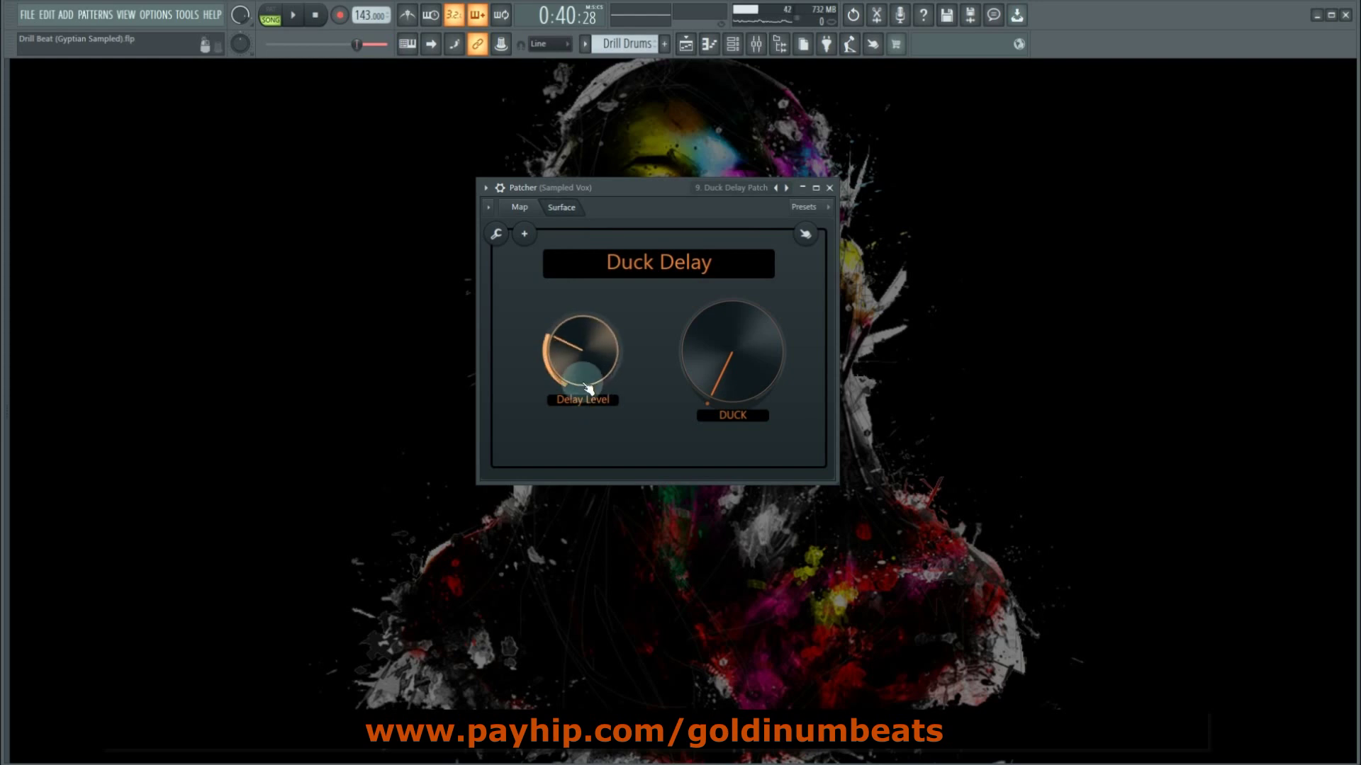
mouse_move(741, 381)
mouse_down()
mouse_move(742, 351)
mouse_move(741, 382)
mouse_up()
drag(577, 358, 578, 379)
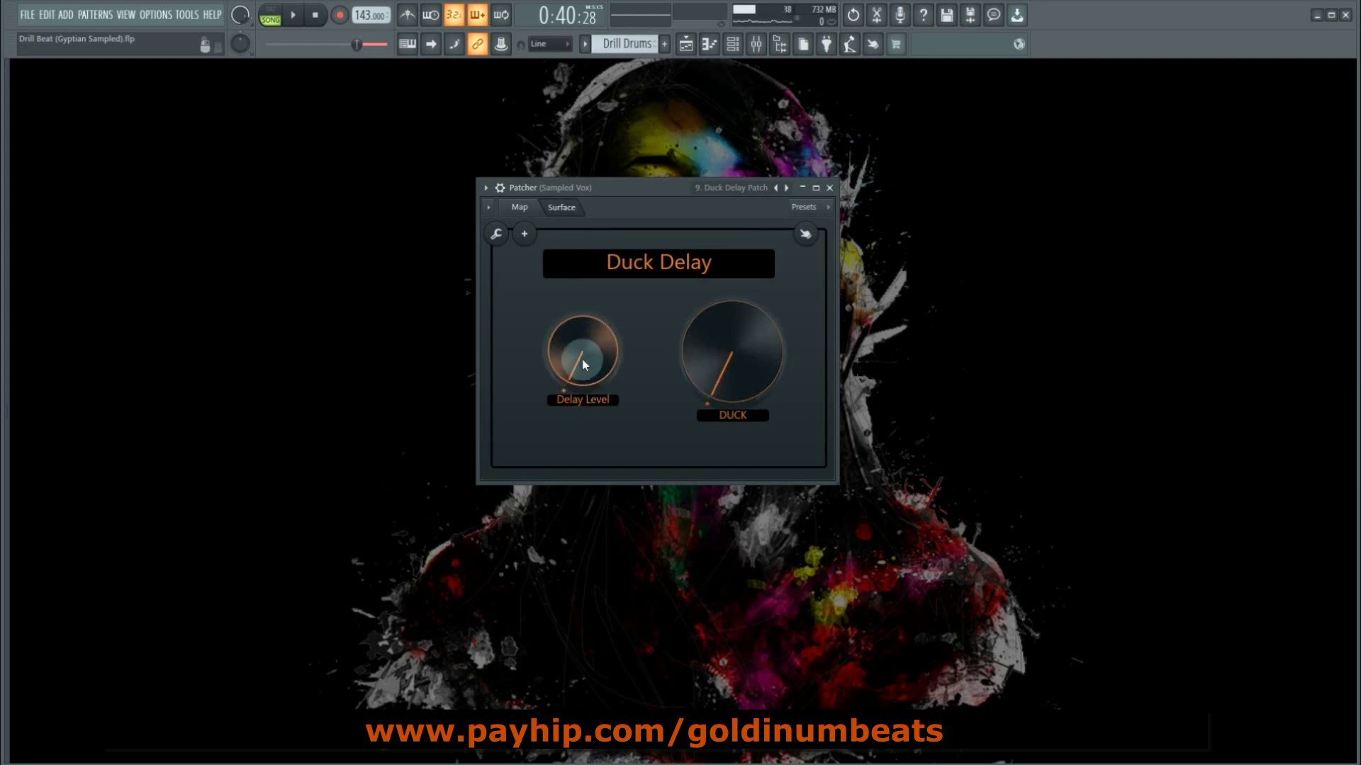
- Play the song, bring Delay Level back up and turn DUCK well up
key(space)
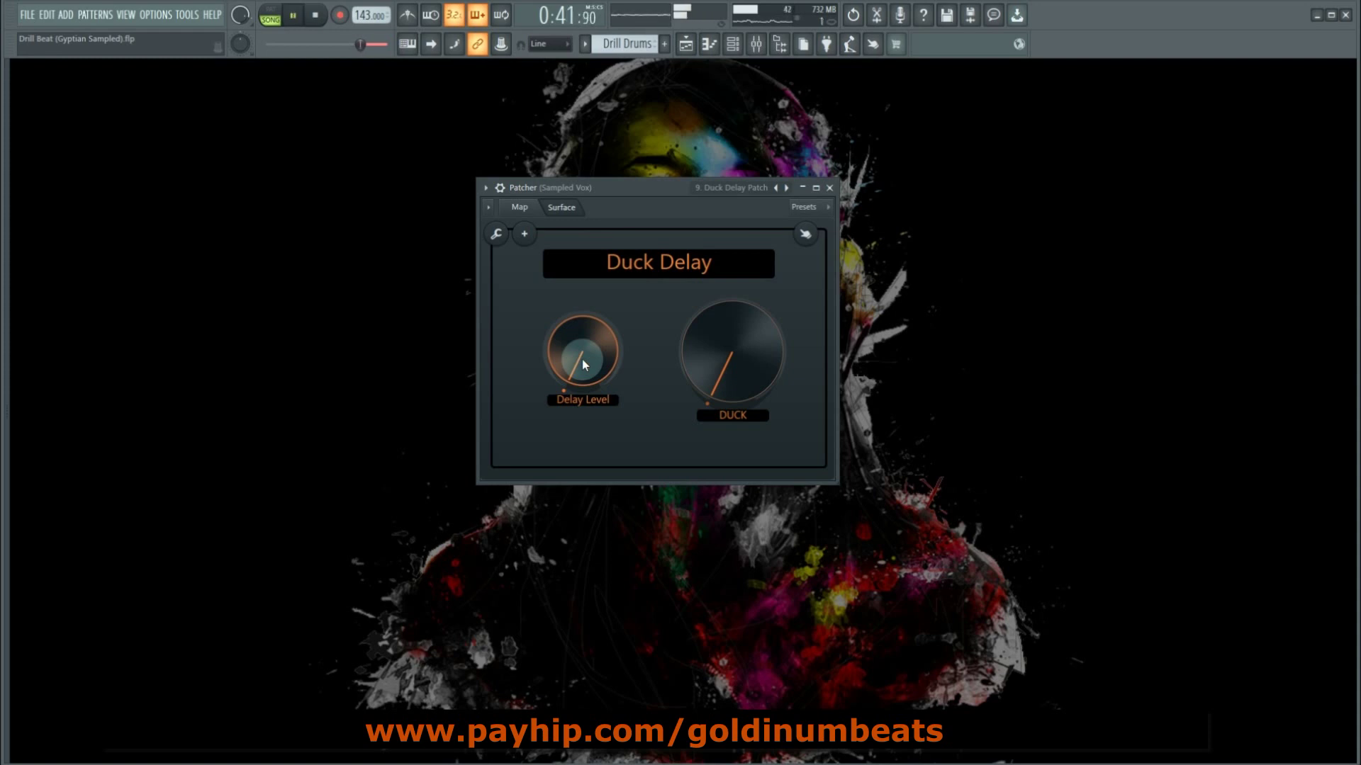
drag(585, 367, 572, 337)
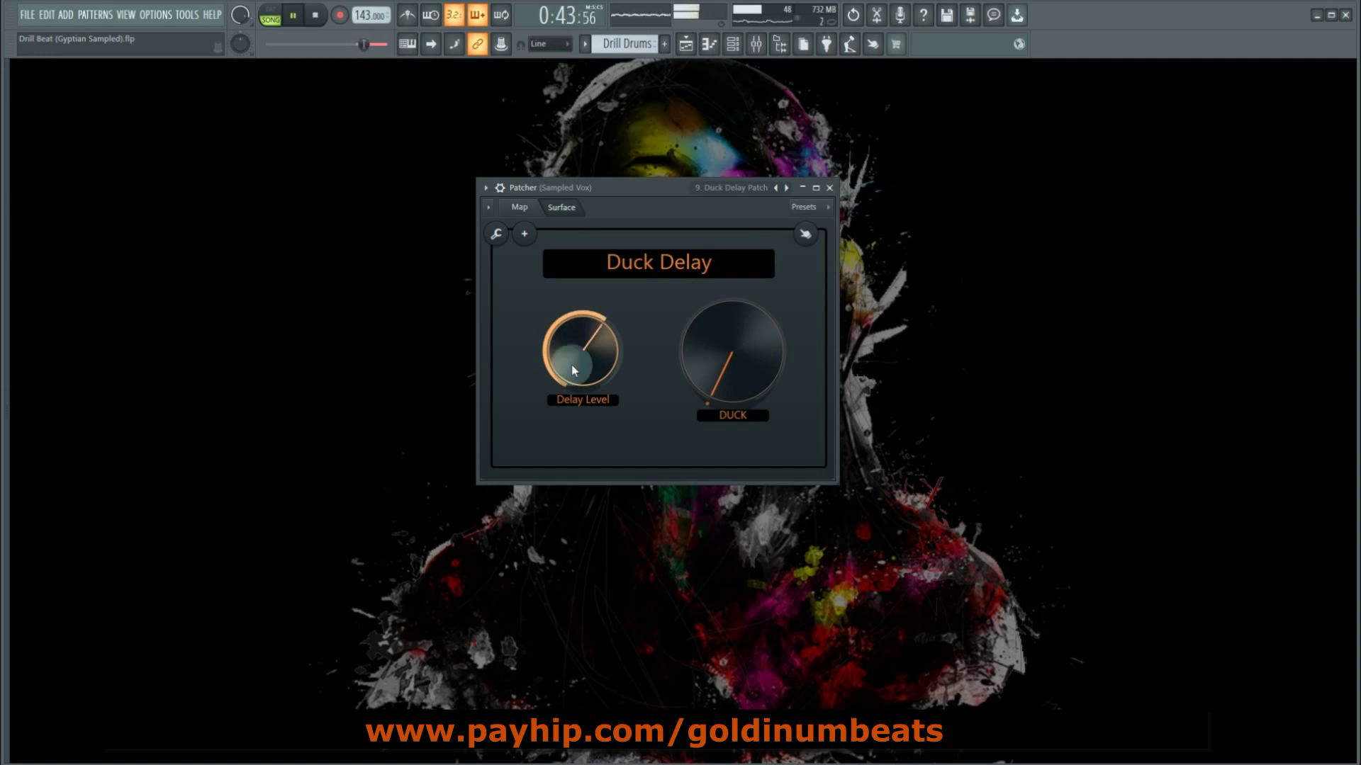
drag(577, 379, 577, 367)
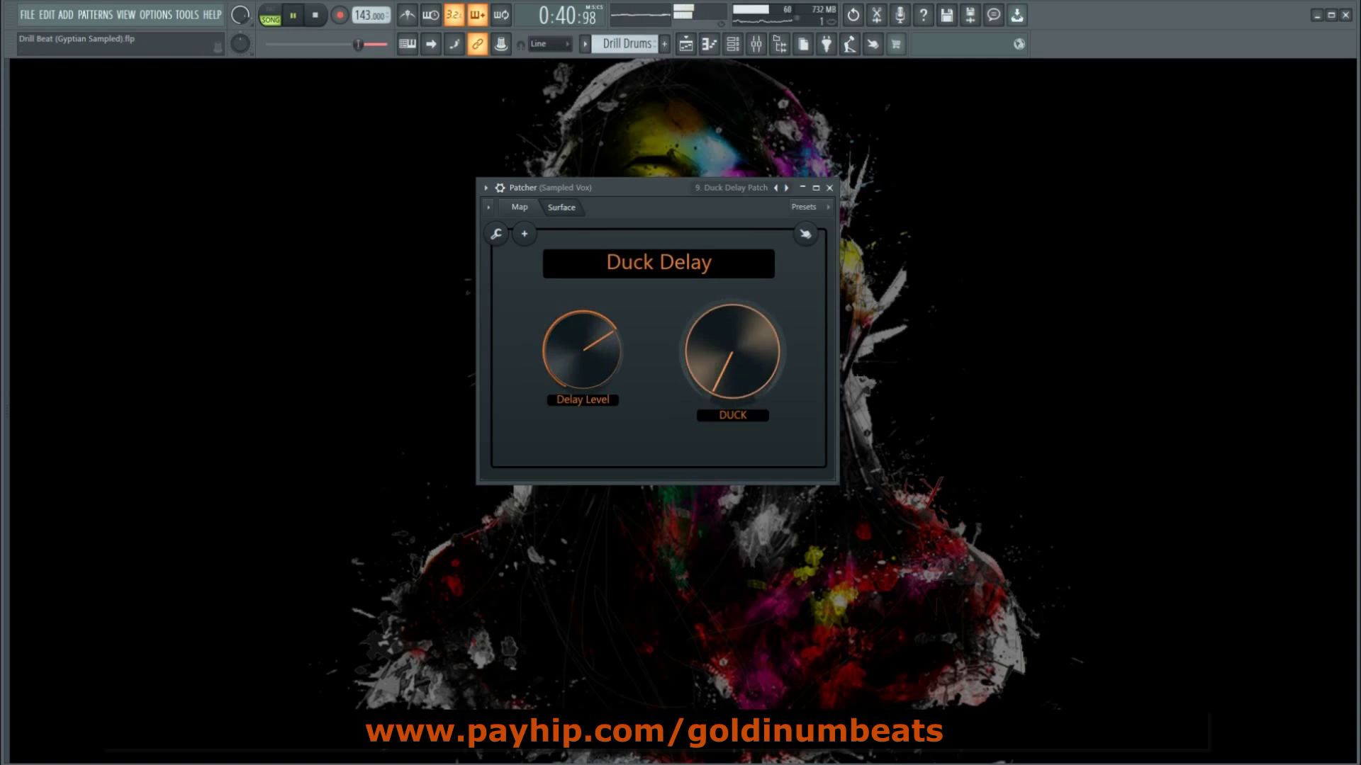
drag(742, 395, 742, 349)
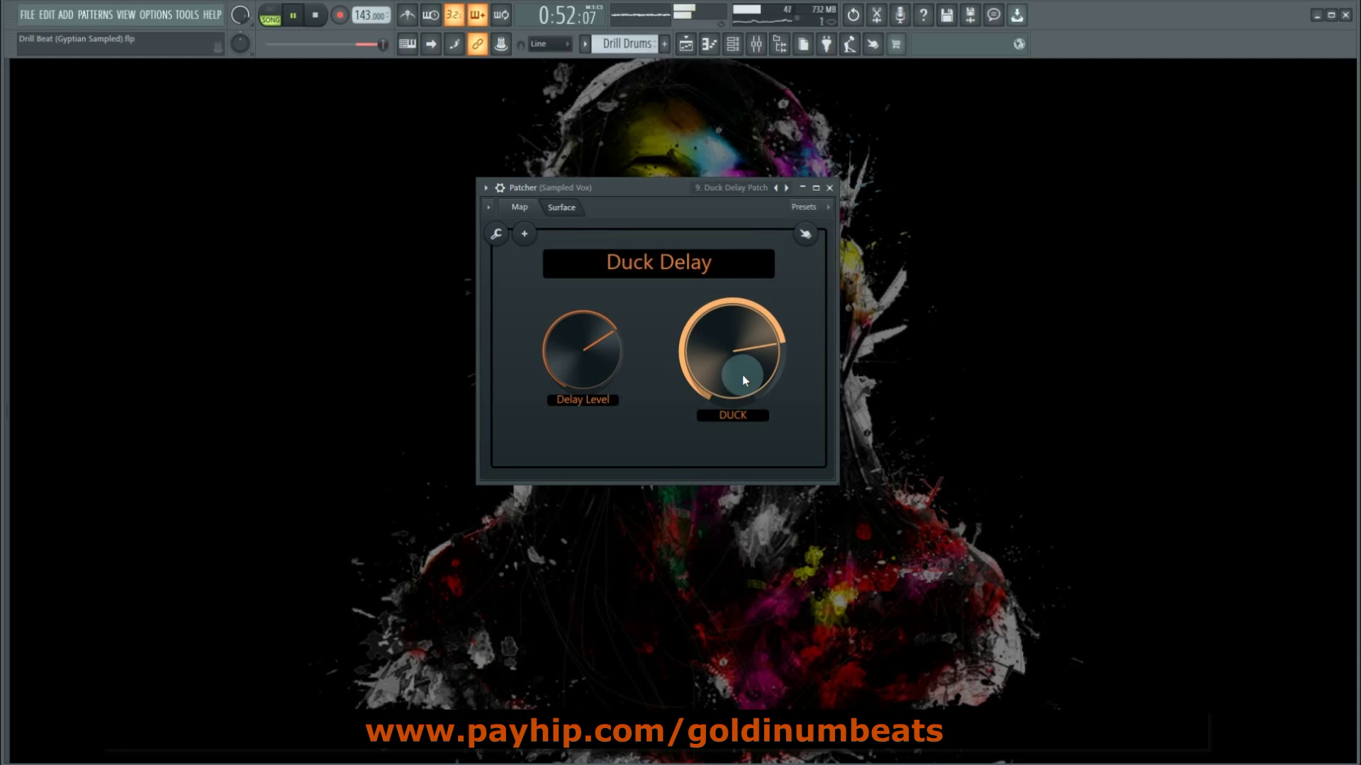
drag(742, 376, 742, 377)
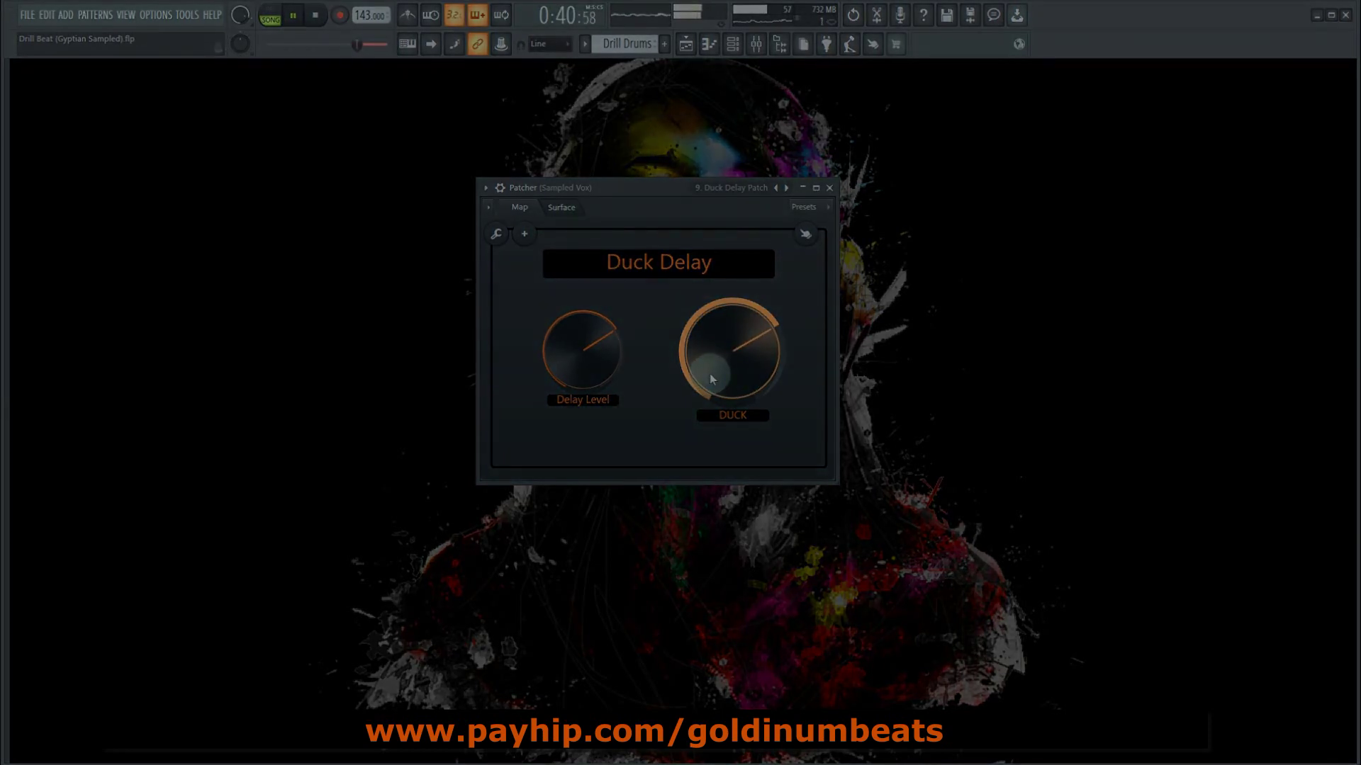